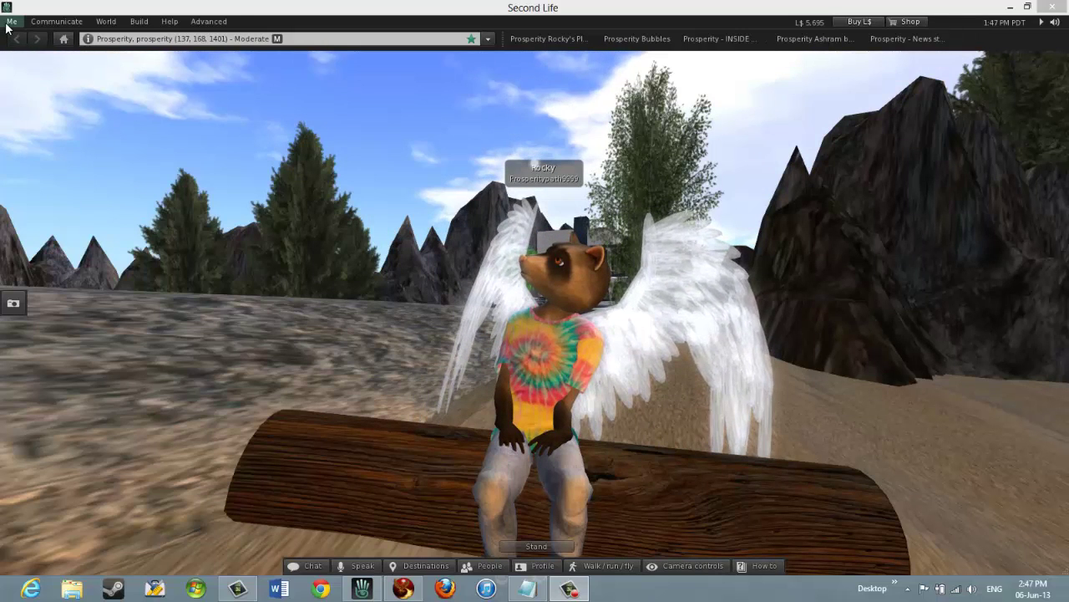
Open the inventory and move its window aside so the avatar is not covered
{"action": "left_click", "coordinate": [11, 21]}
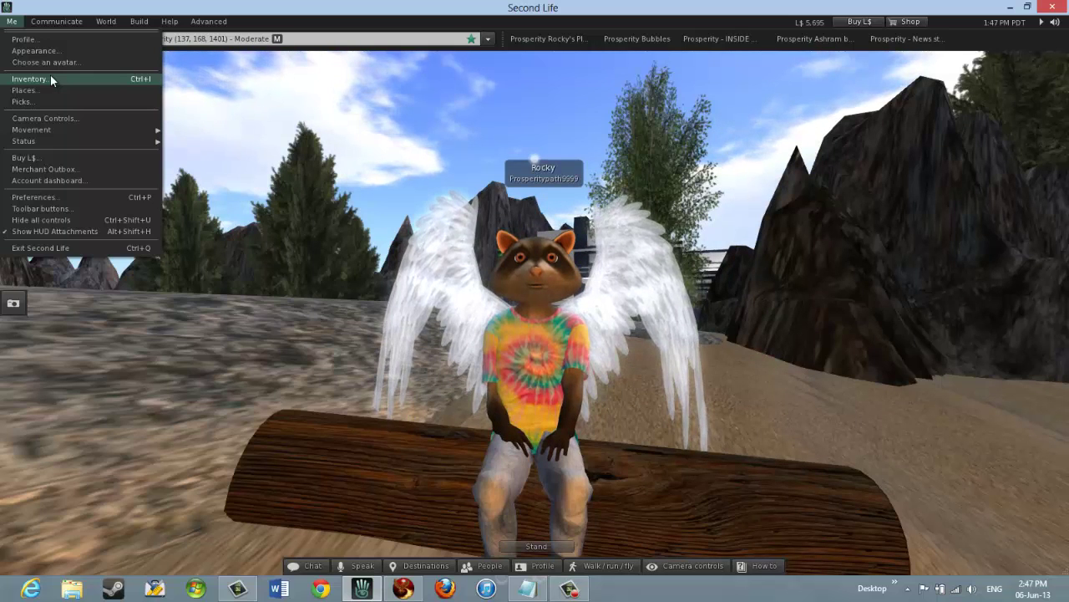
{"action": "left_click", "coordinate": [50, 79]}
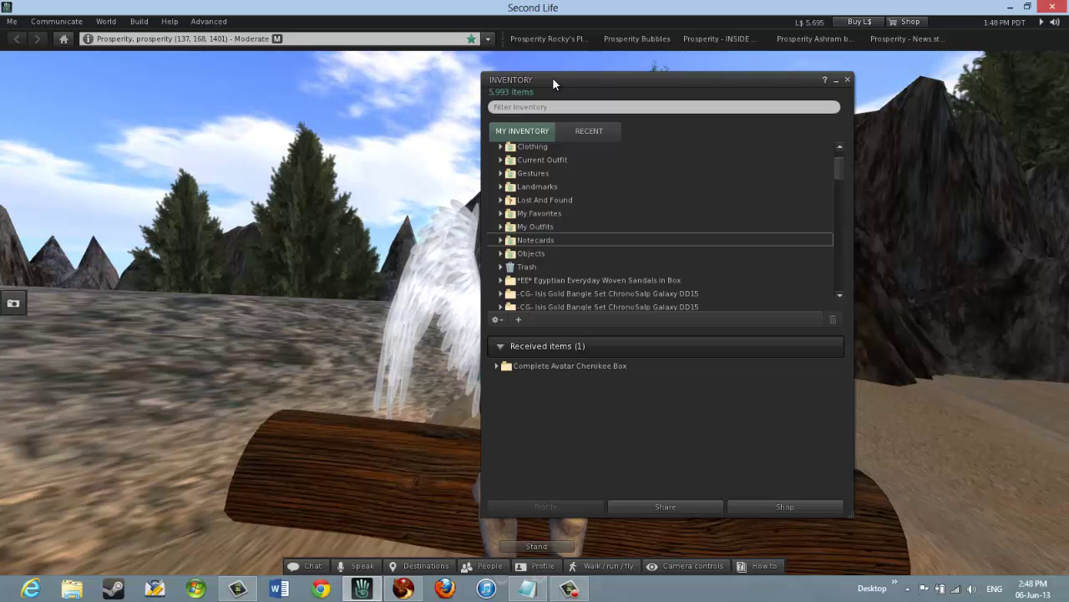
{"action": "left_click_drag", "start_coordinate": [552, 77], "coordinate": [699, 77]}
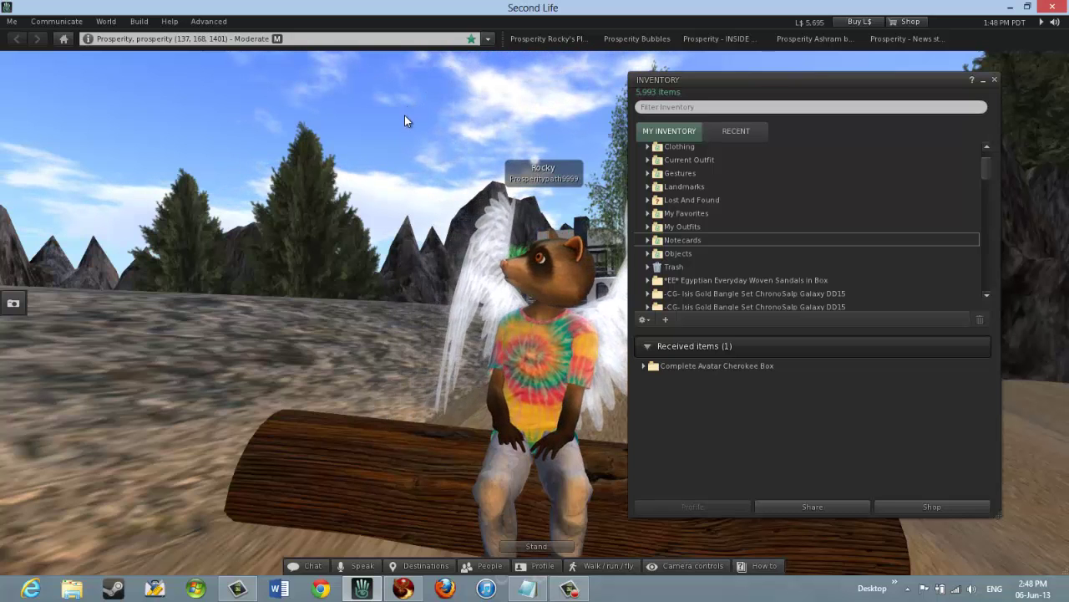
Create a new notecard in the inventory's Notecards folder
{"action": "left_click", "coordinate": [665, 175]}
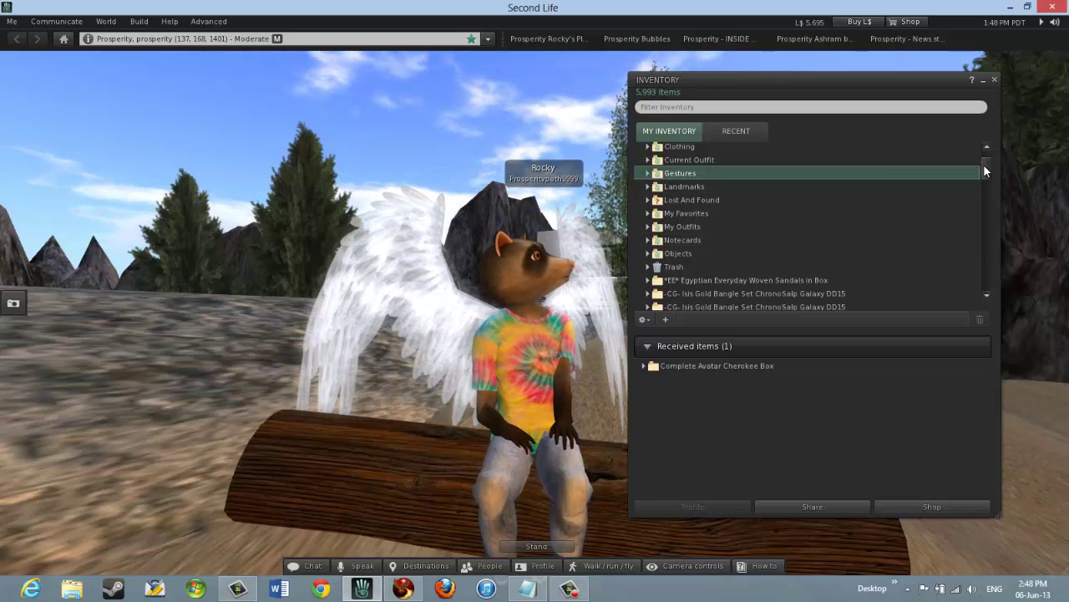
{"action": "left_click_drag", "start_coordinate": [983, 164], "coordinate": [988, 157]}
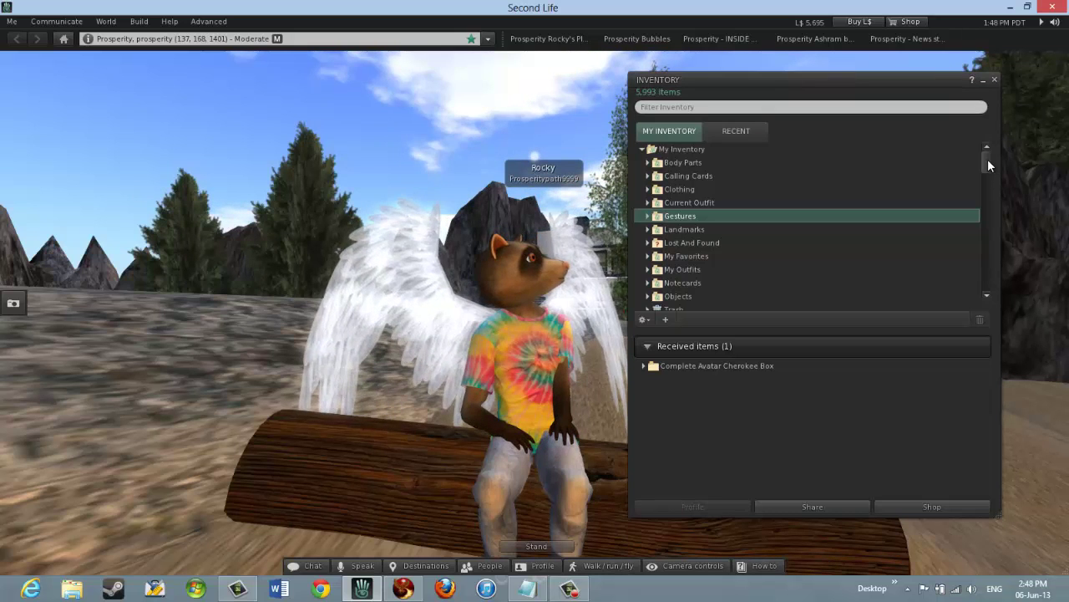
{"action": "scroll", "coordinate": [989, 168], "scroll_direction": "down", "scroll_amount": 3}
{"action": "scroll", "coordinate": [989, 172], "scroll_direction": "up", "scroll_amount": 3}
{"action": "scroll", "coordinate": [991, 174], "scroll_direction": "down", "scroll_amount": 3}
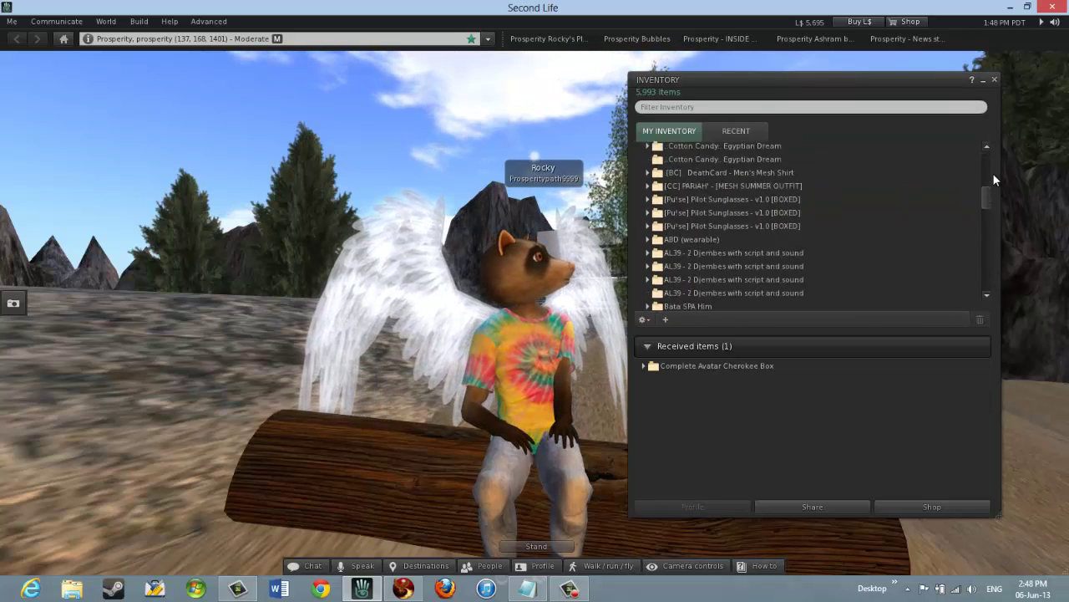
{"action": "scroll", "coordinate": [993, 163], "scroll_direction": "up", "scroll_amount": 3}
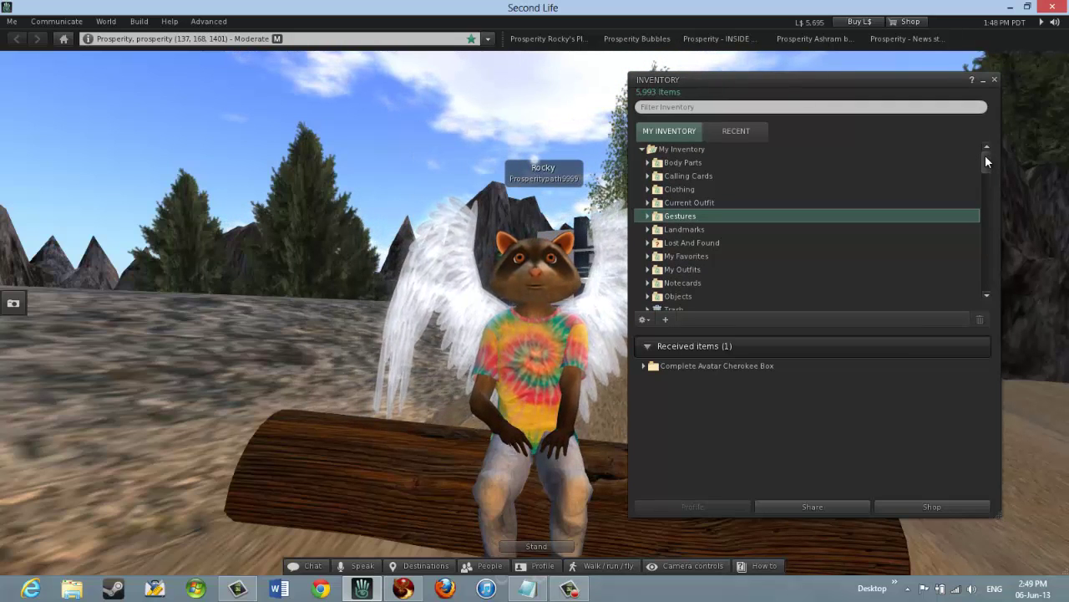
{"action": "mouse_move", "coordinate": [985, 154]}
{"action": "left_mouse_down"}
{"action": "mouse_move", "coordinate": [989, 274]}
{"action": "mouse_move", "coordinate": [983, 169]}
{"action": "left_mouse_up"}
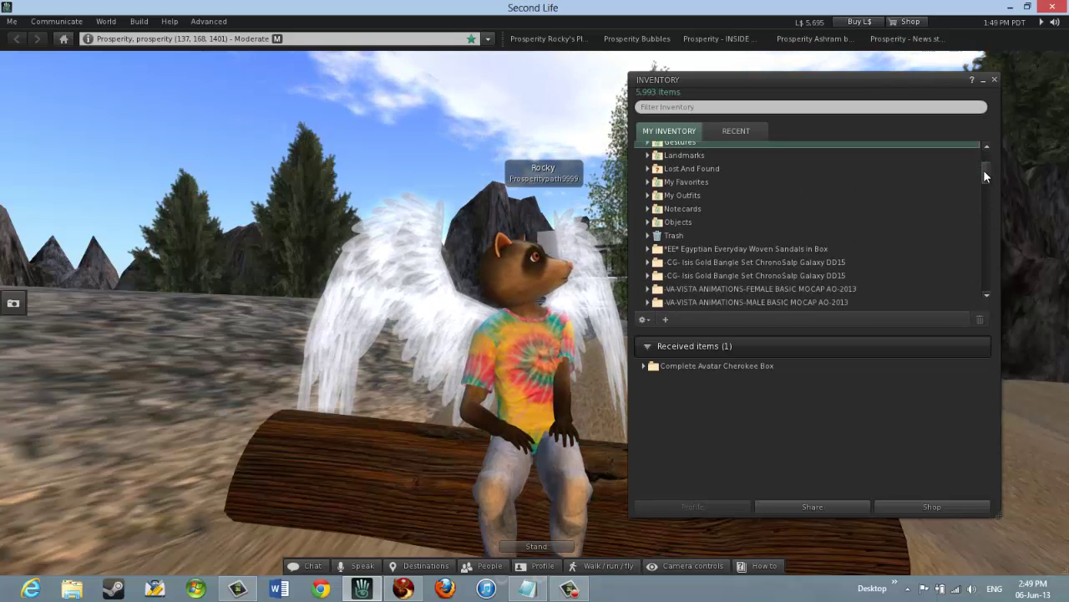
{"action": "left_click", "coordinate": [711, 208]}
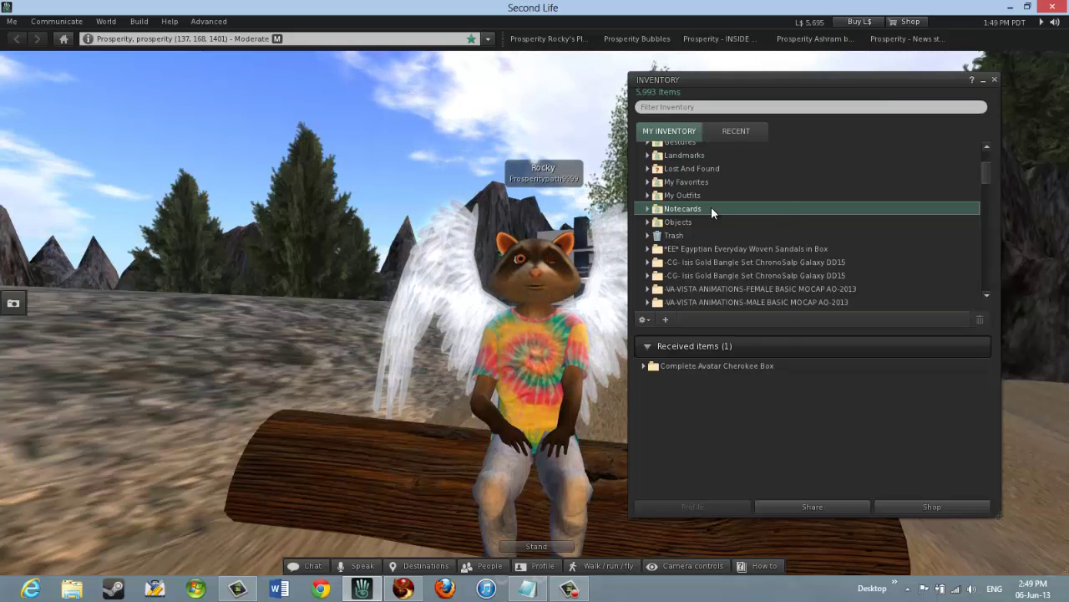
{"action": "right_click", "coordinate": [711, 208]}
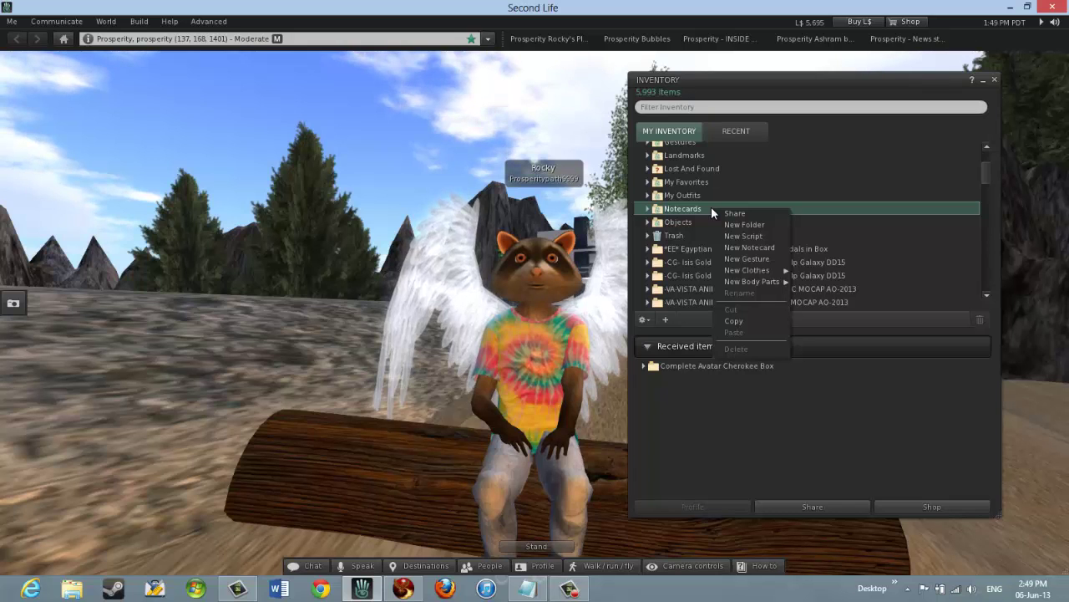
{"action": "left_click", "coordinate": [739, 248]}
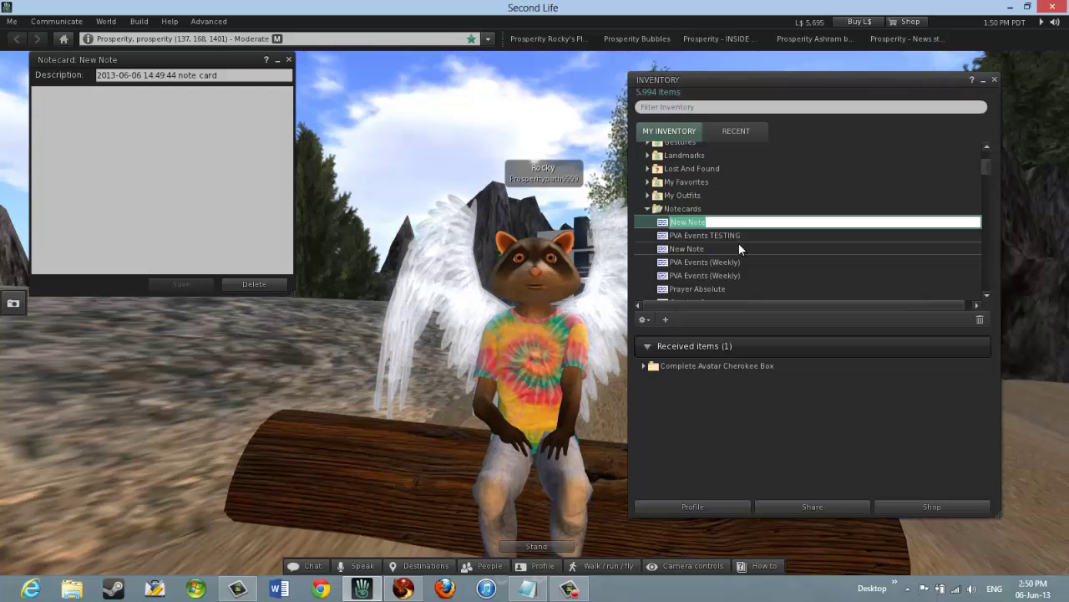
Name the new notecard "TESTIN NOTE"
{"action": "type", "text": "TES"}
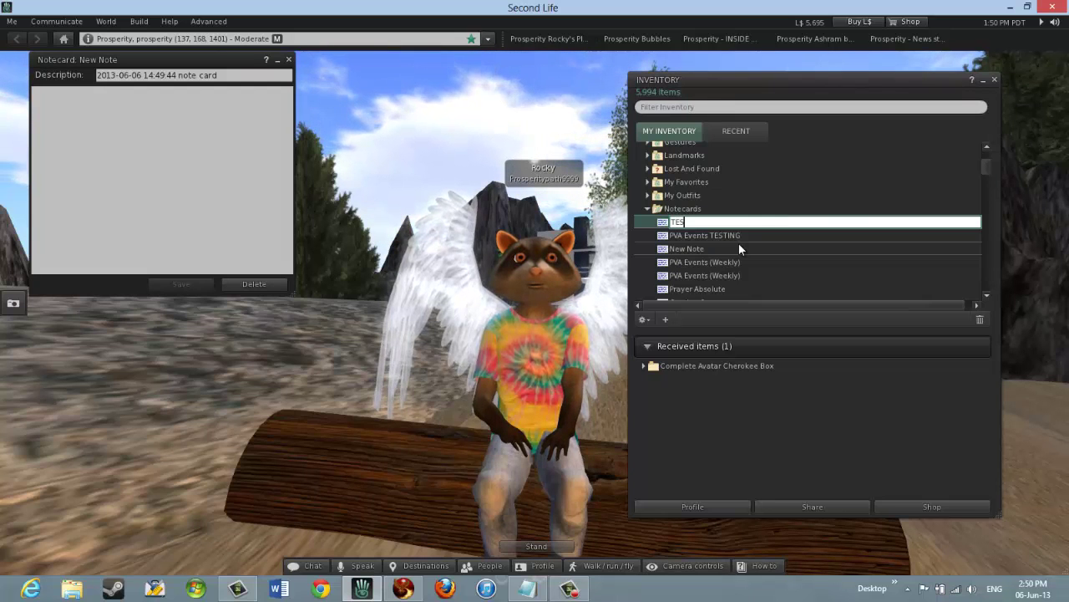
{"action": "type", "text": "TIN"}
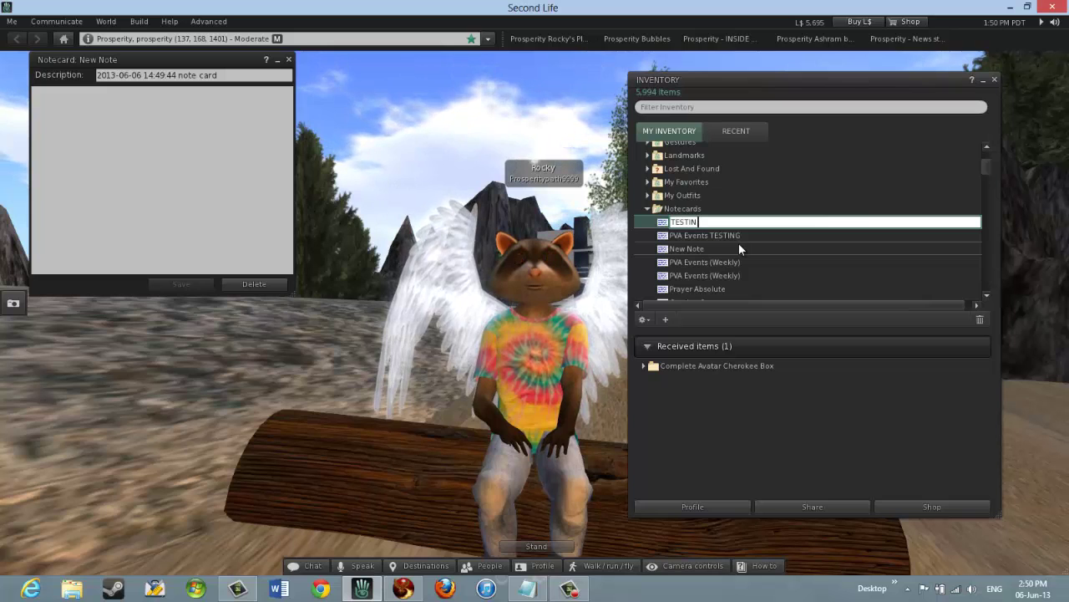
{"action": "type", "text": " NOT"}
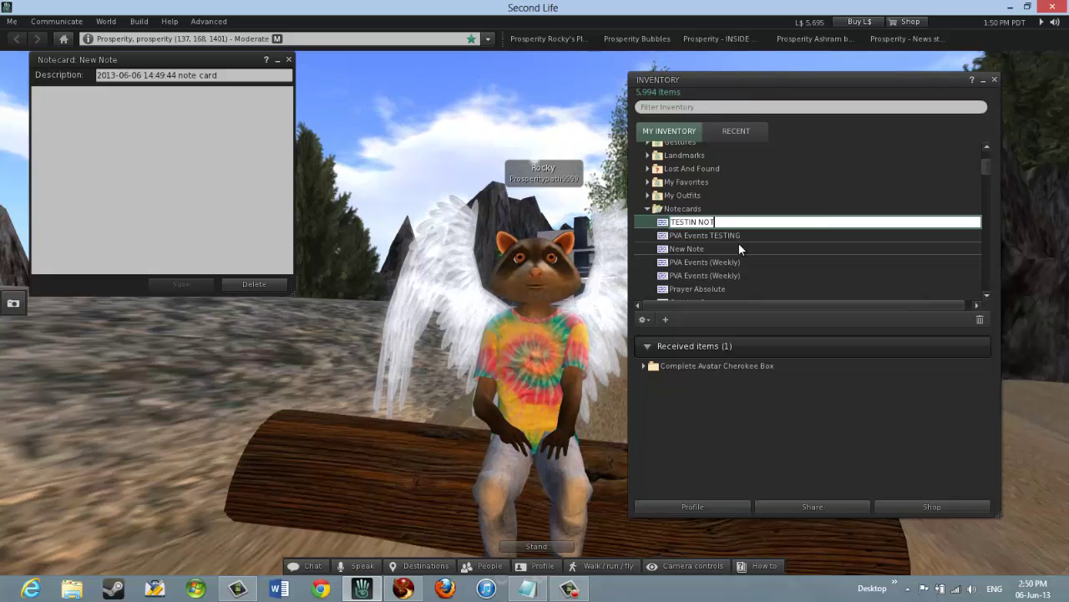
{"action": "type", "text": "E"}
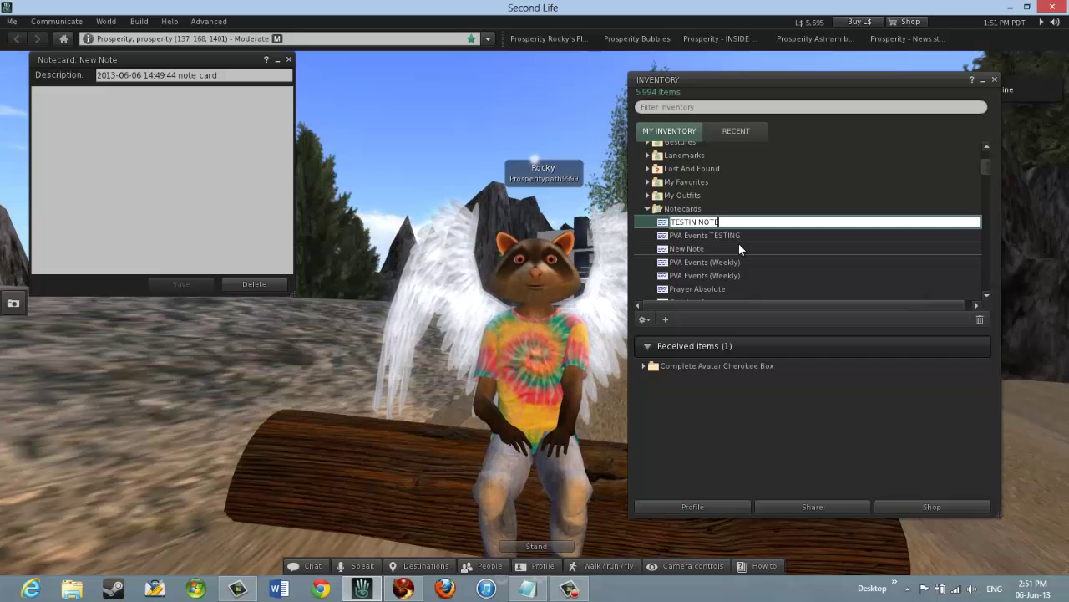
{"action": "key", "text": "Return"}
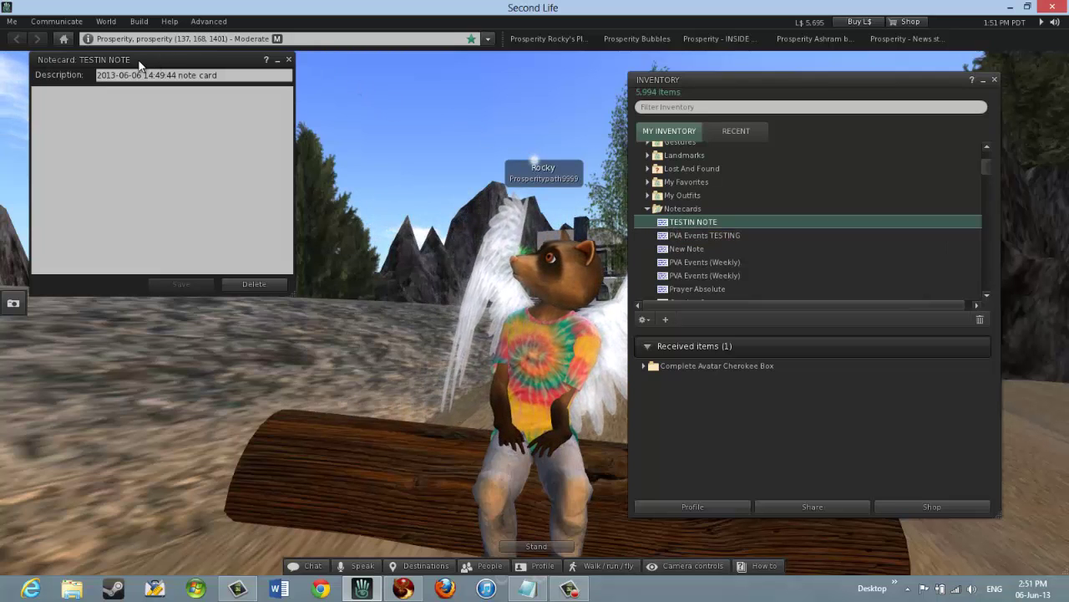
Write "The quick brown fox" in the notecard body and start a new line below it
{"action": "left_click", "coordinate": [171, 113]}
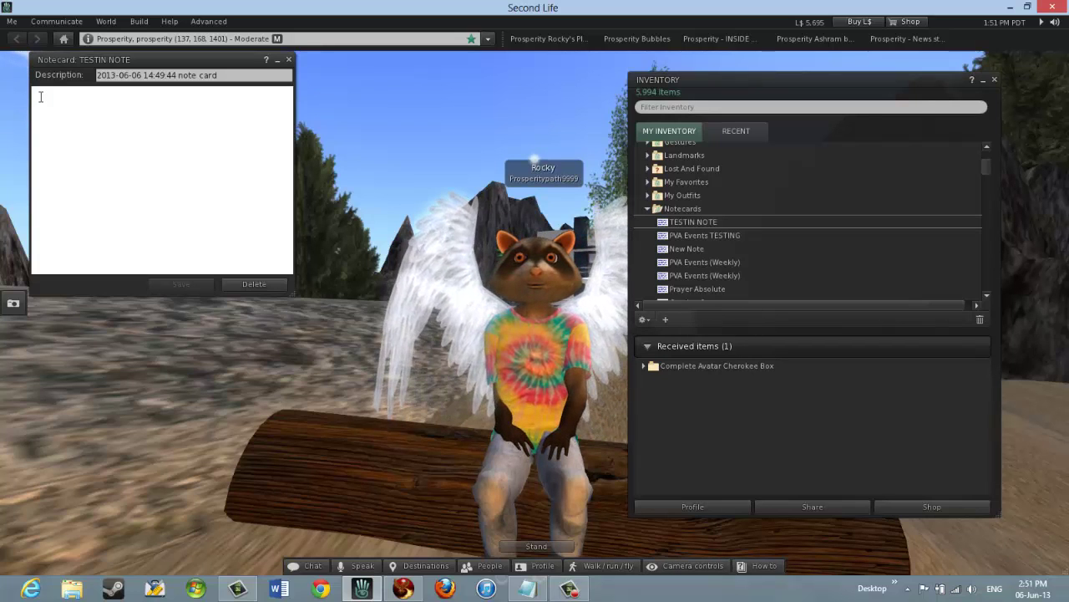
{"action": "type", "text": "The q"}
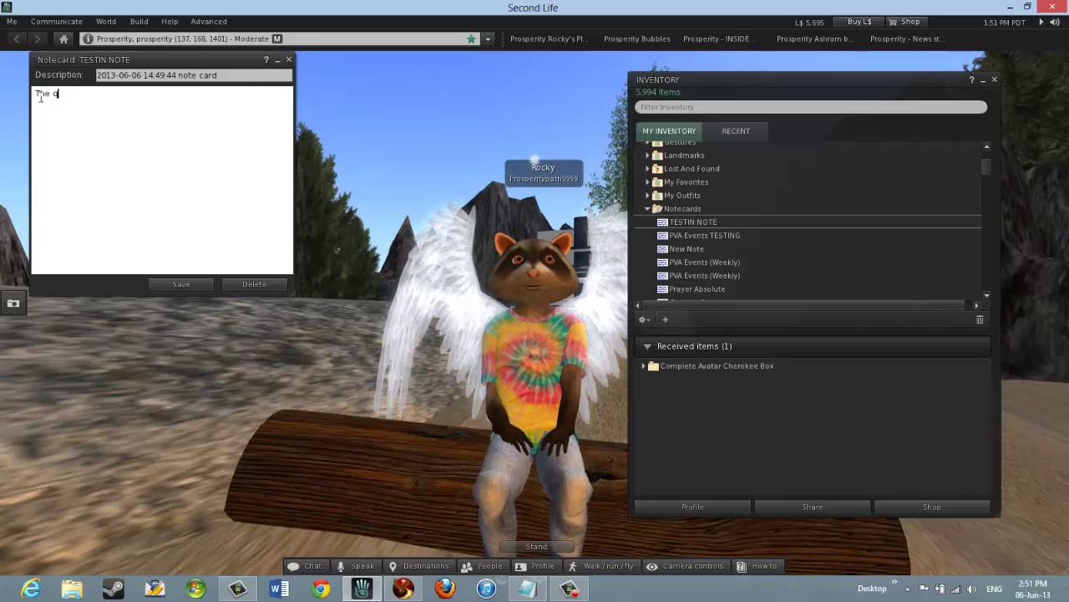
{"action": "type", "text": "uick "}
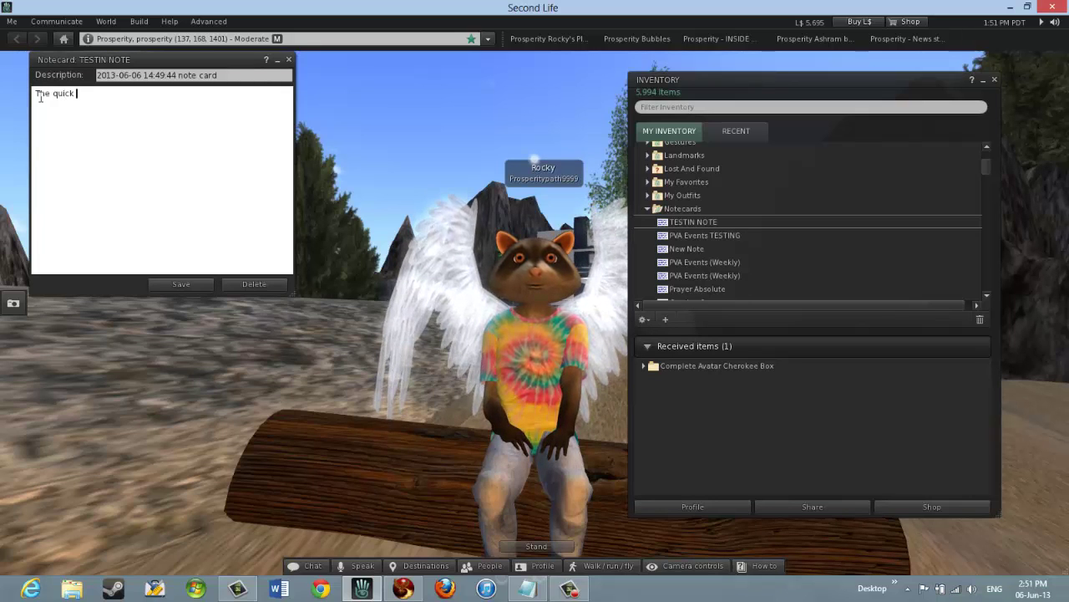
{"action": "type", "text": "brown "}
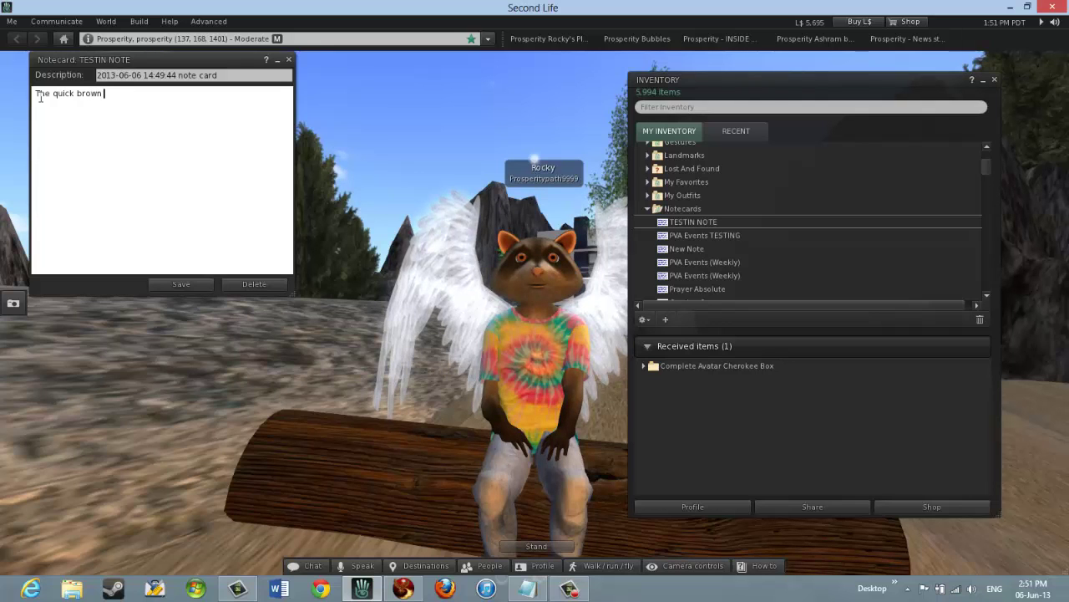
{"action": "type", "text": "k"}
{"action": "key", "text": "BackSpace"}
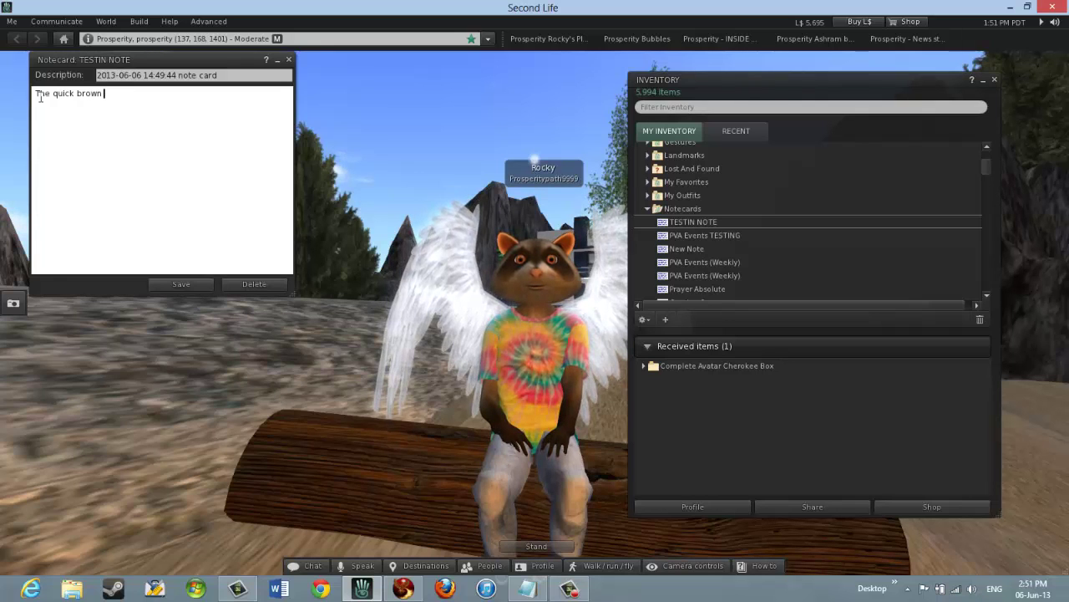
{"action": "type", "text": "fox"}
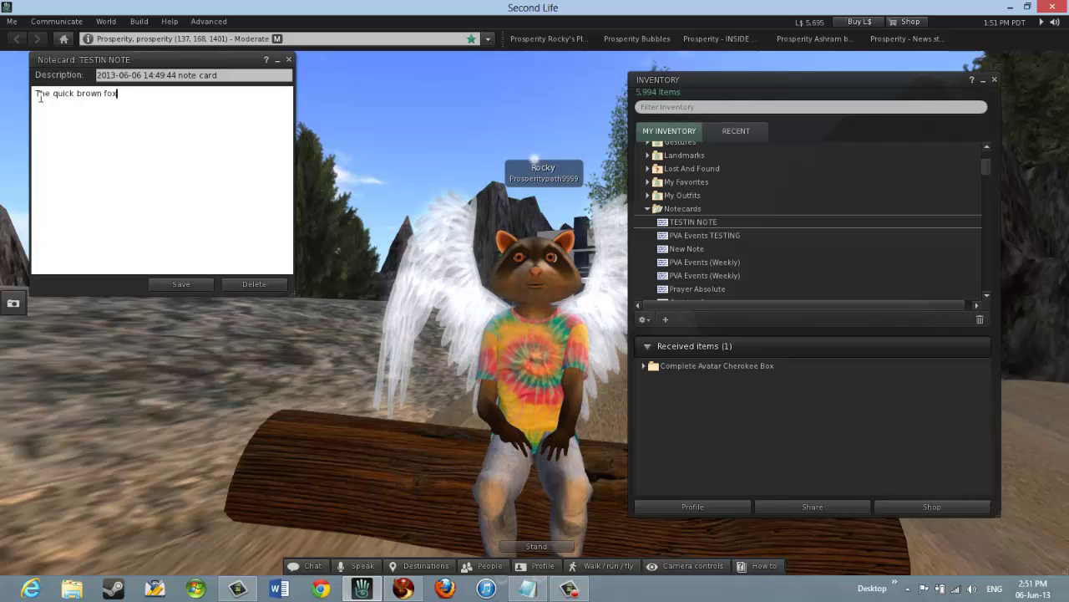
{"action": "key", "text": "Return"}
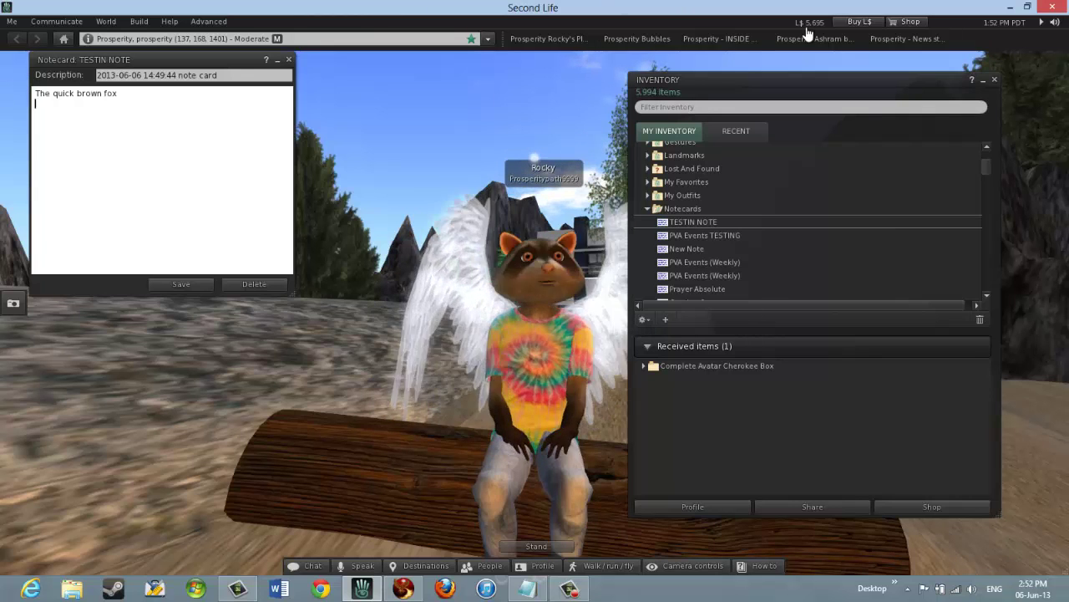
Switch to Notepad and copy the entire text of the "PVA Events (Weekly)" document
{"action": "left_click", "coordinate": [1013, 7]}
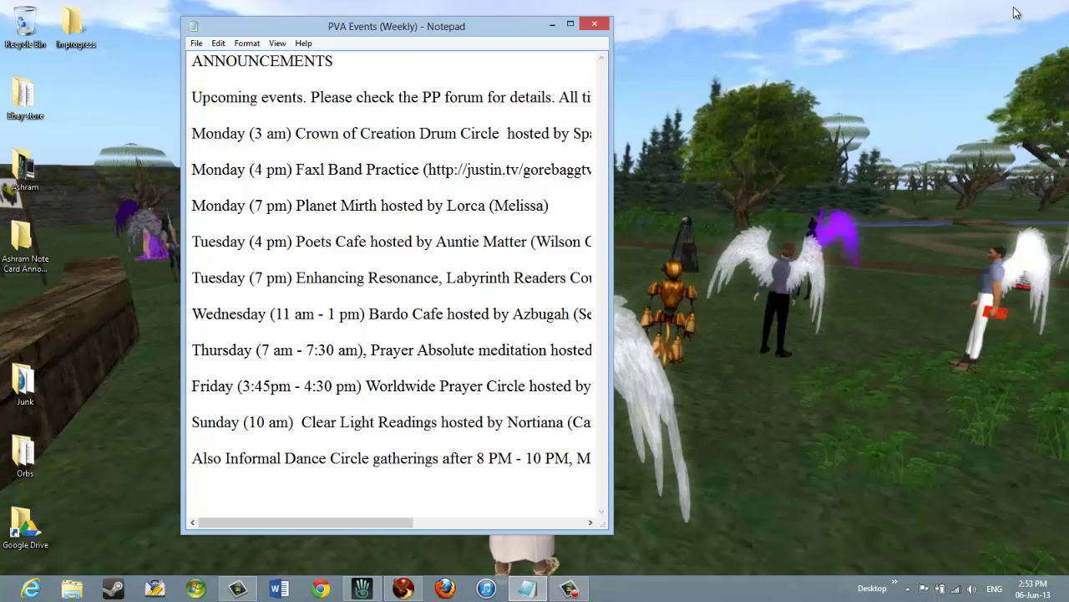
{"action": "left_click", "coordinate": [219, 44]}
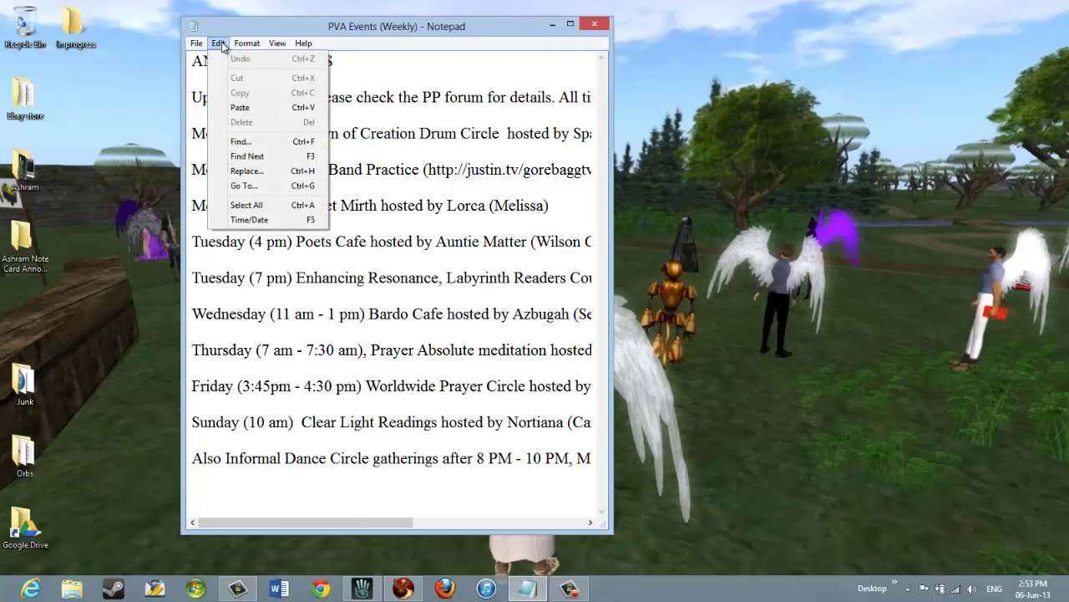
{"action": "left_click", "coordinate": [264, 204]}
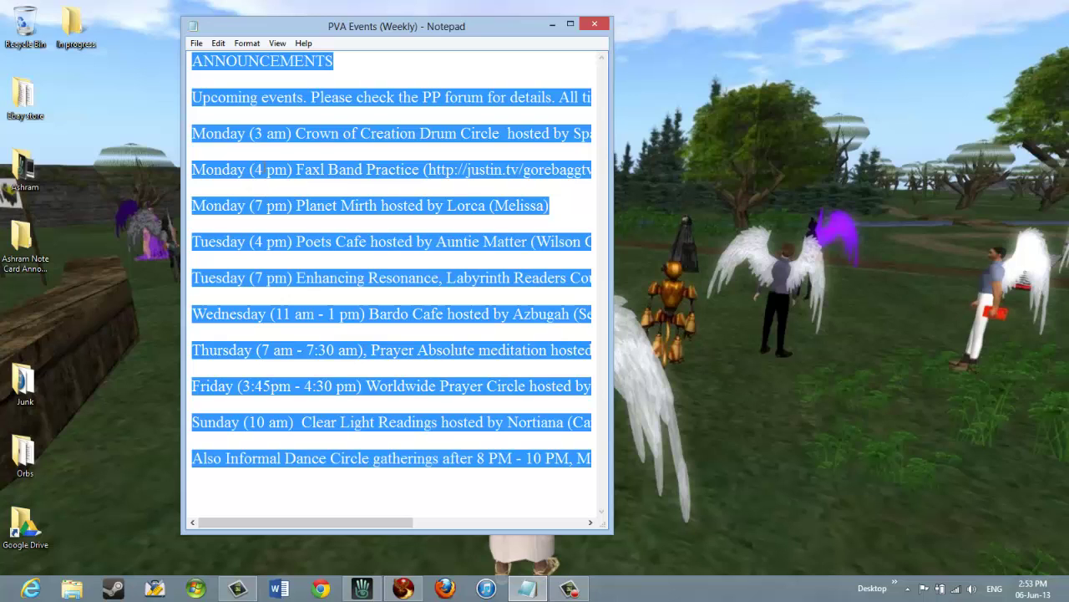
{"action": "left_click", "coordinate": [215, 44]}
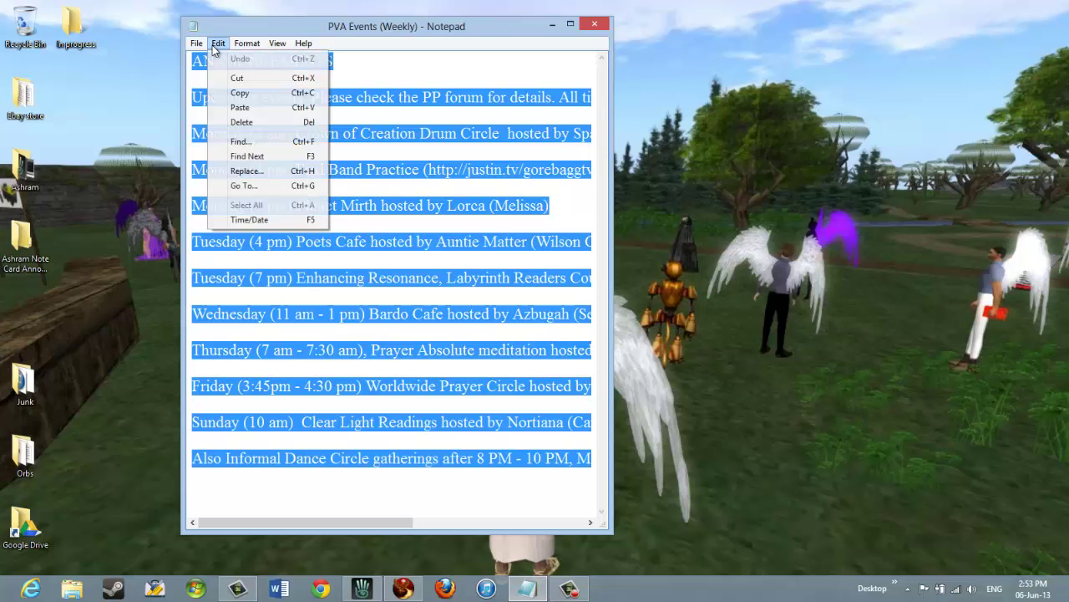
{"action": "left_click", "coordinate": [247, 93]}
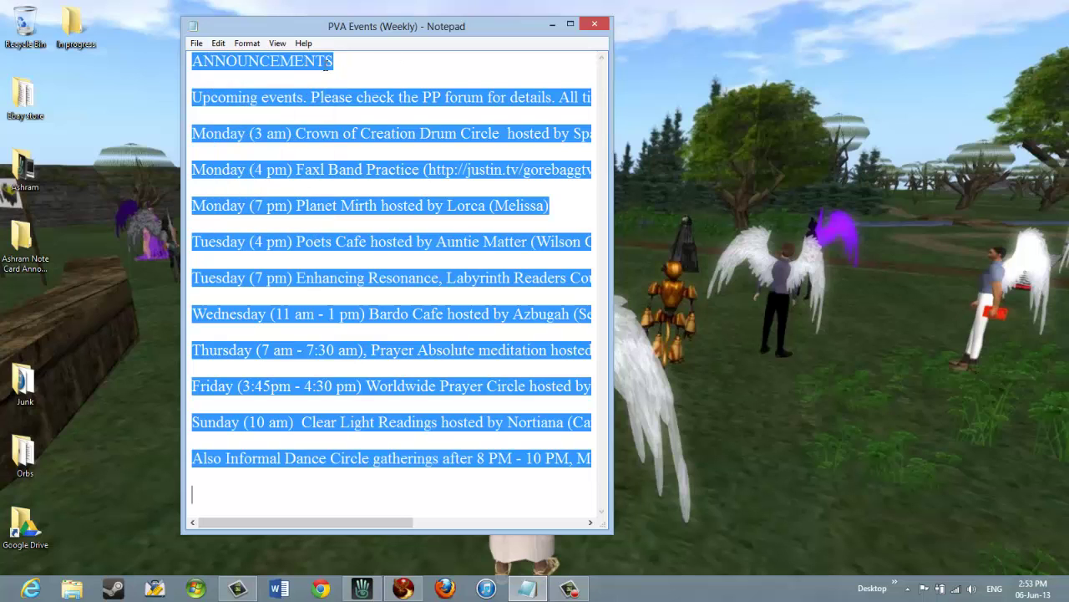
{"action": "left_click", "coordinate": [366, 68]}
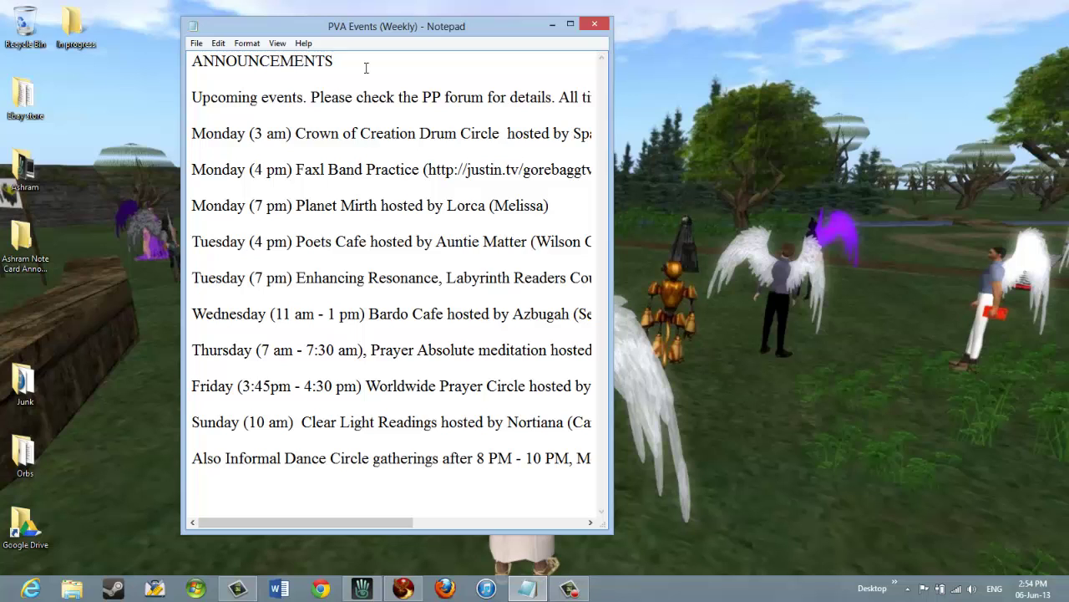
{"action": "key", "text": "ctrl+a"}
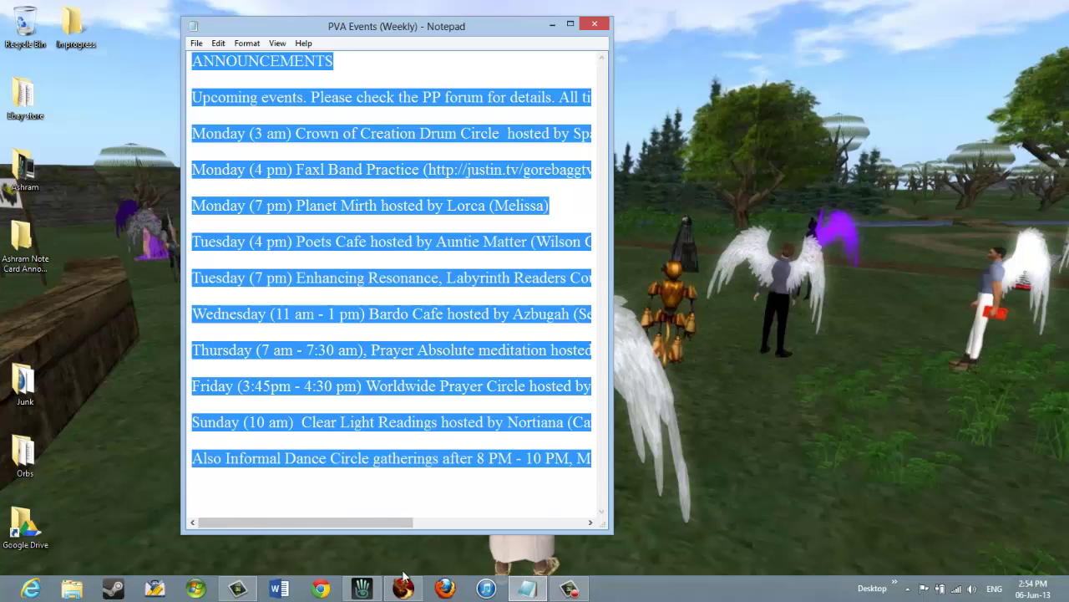
Switch back to Second Life and paste the copied announcements below the first line of the TESTIN NOTE notecard
{"action": "mouse_move", "coordinate": [363, 589]}
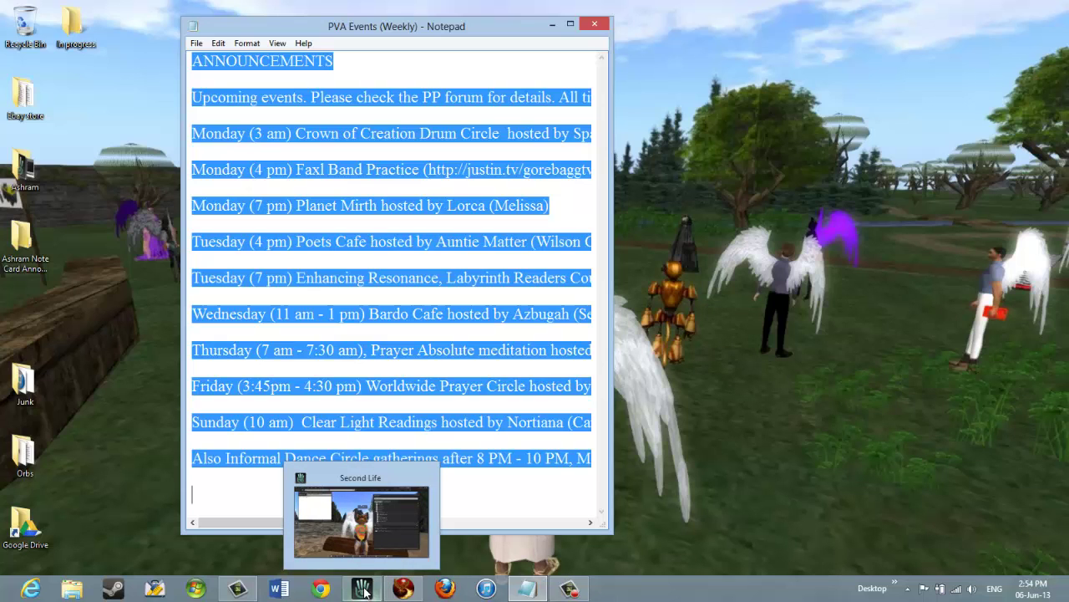
{"action": "left_click", "coordinate": [364, 589]}
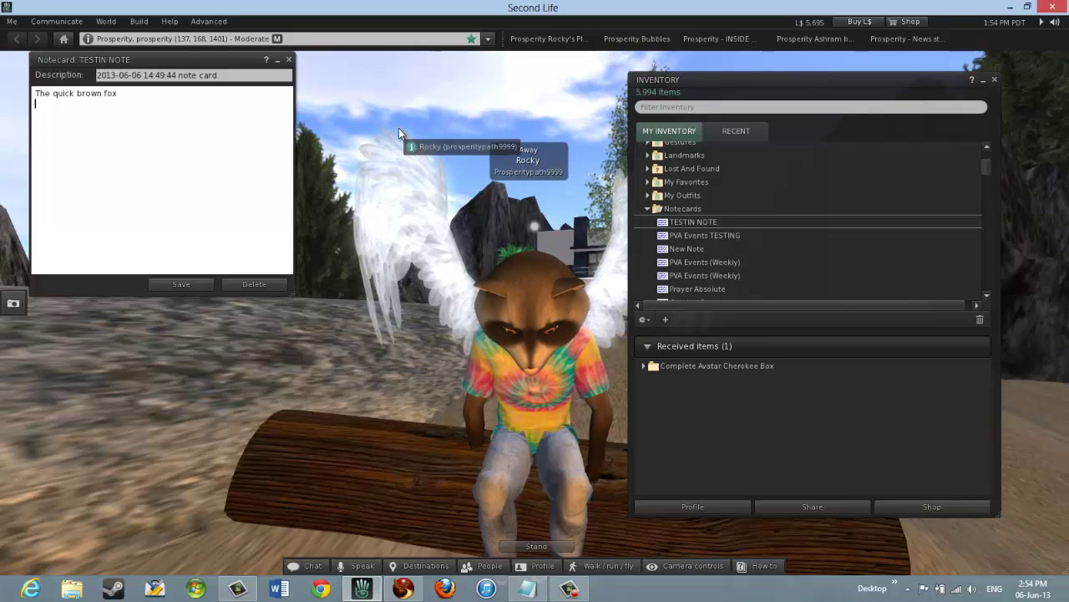
{"action": "left_click", "coordinate": [51, 105]}
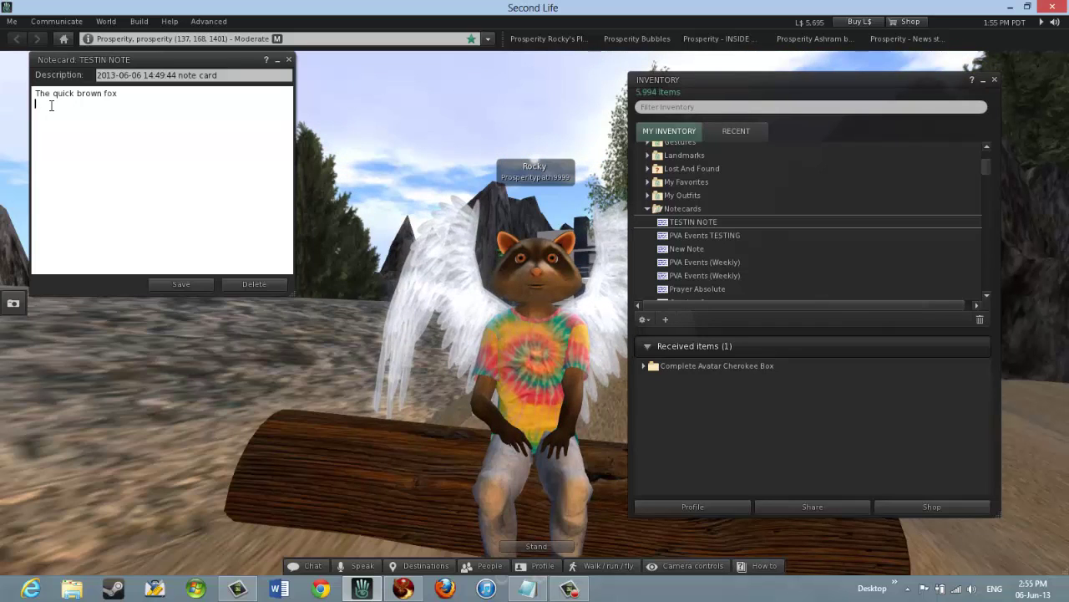
{"action": "key", "text": "ctrl+v"}
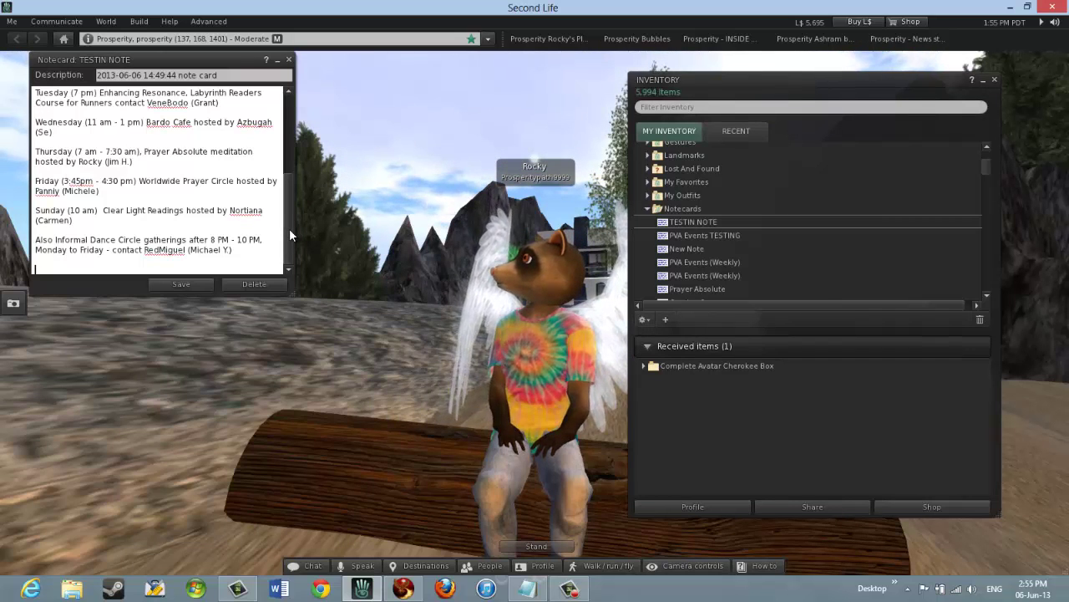
{"action": "left_click_drag", "start_coordinate": [298, 228], "coordinate": [291, 137]}
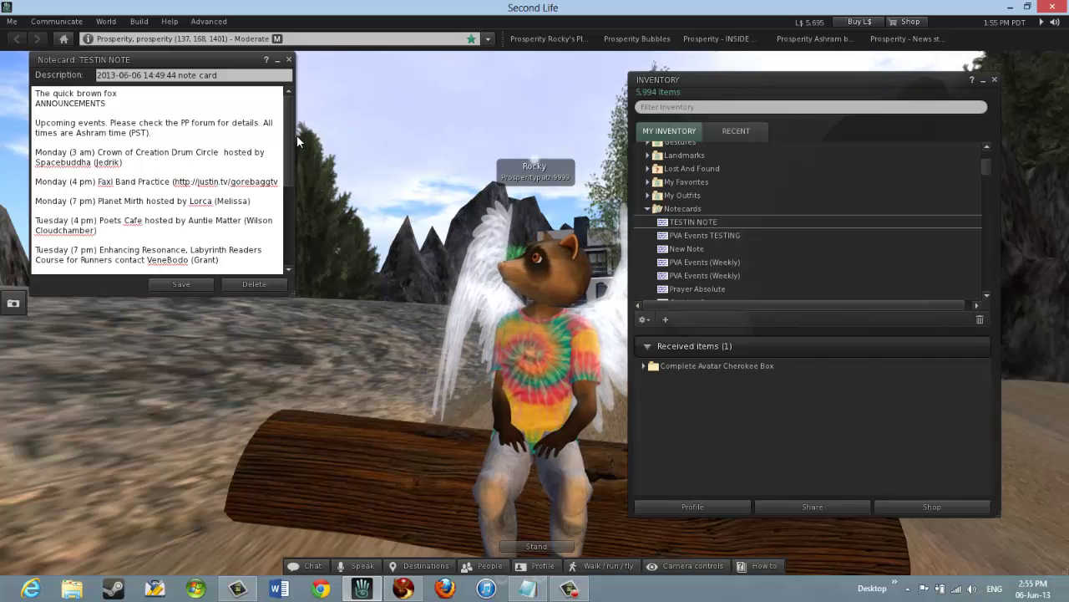
Review the pasted announcements in the TESTIN NOTE notecard, save it and close it
{"action": "left_click_drag", "start_coordinate": [290, 137], "coordinate": [289, 222]}
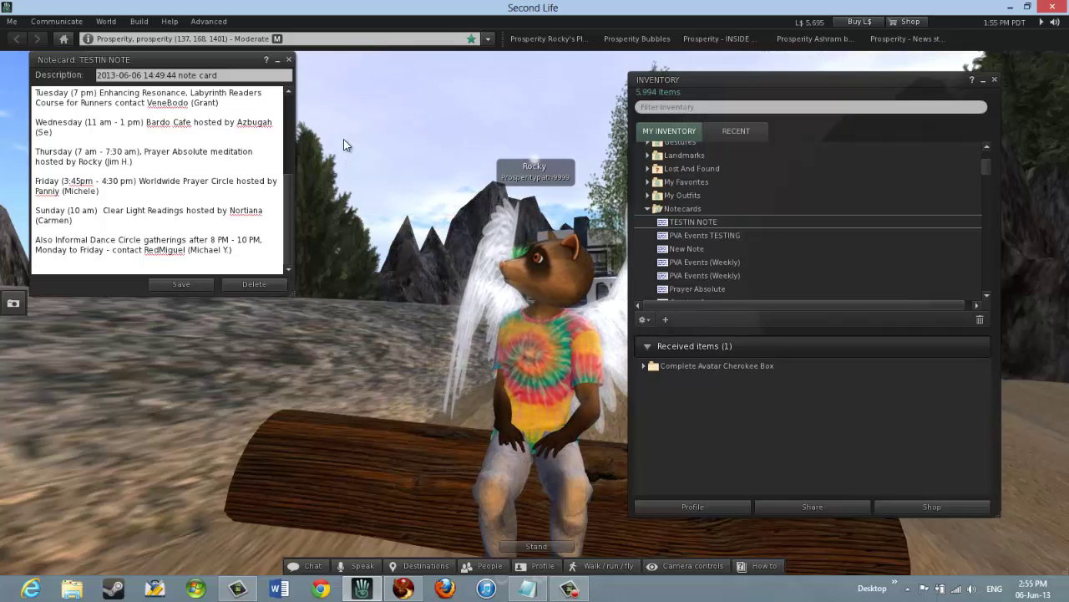
{"action": "left_click", "coordinate": [186, 284]}
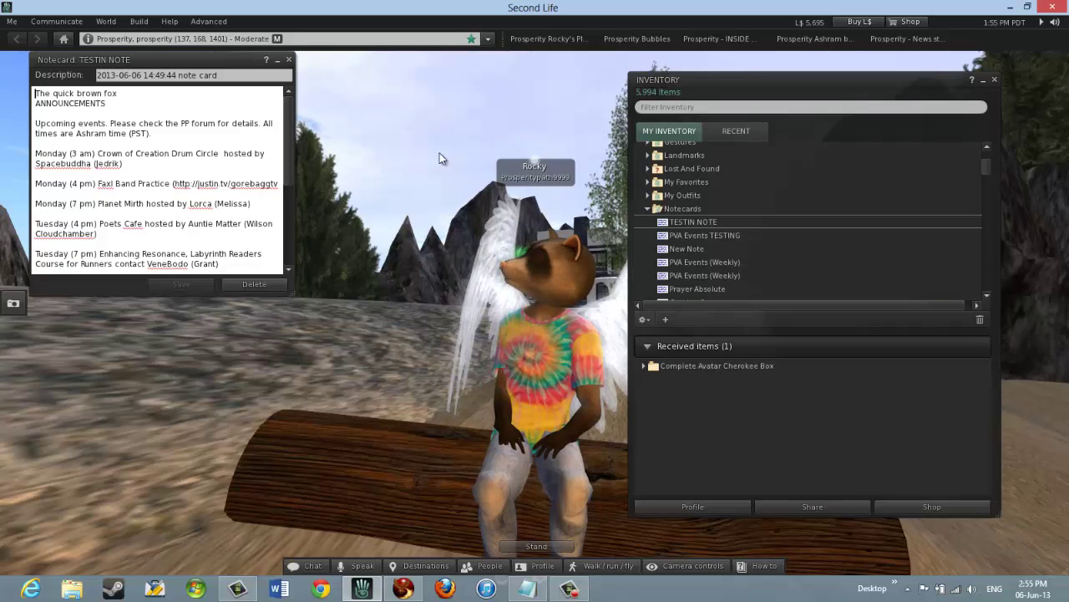
{"action": "left_click", "coordinate": [289, 61]}
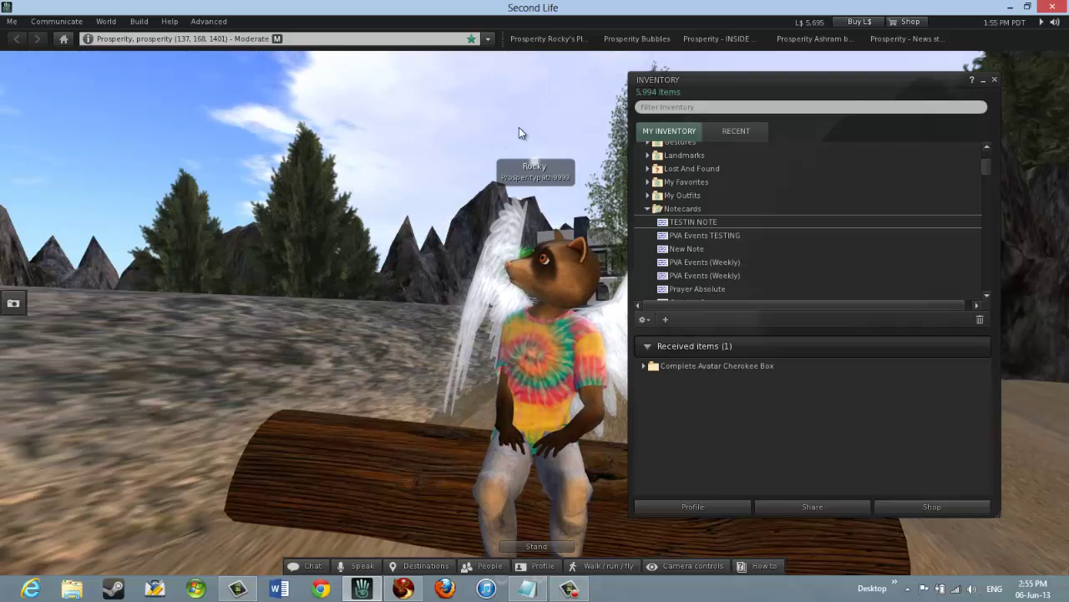
Reopen the TESTIN NOTE notecard from the Notecards folder to check its saved contents, and close it
{"action": "left_click", "coordinate": [716, 221]}
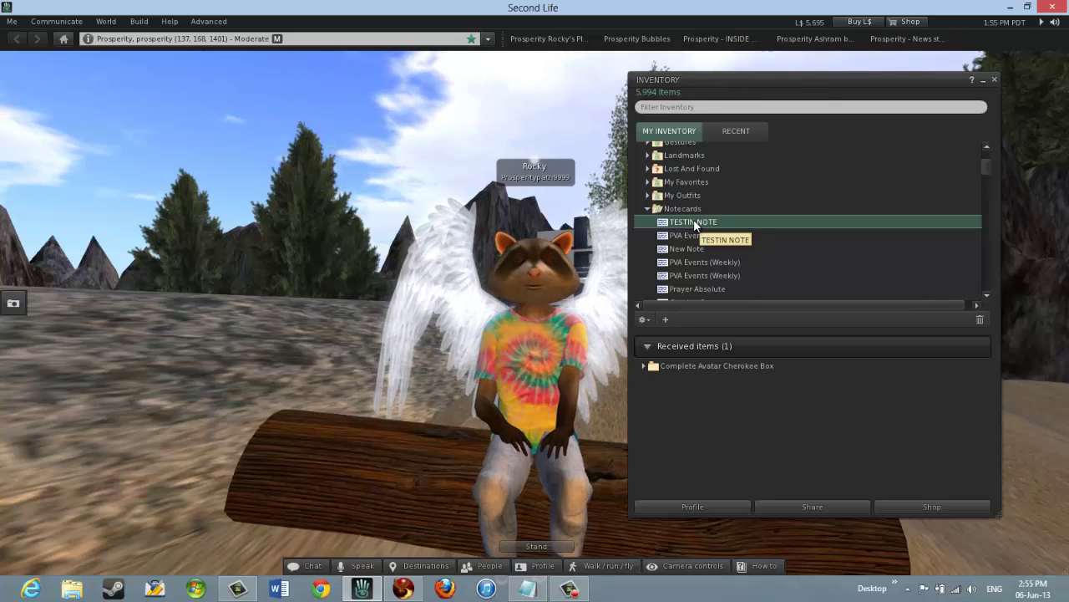
{"action": "double_click", "coordinate": [694, 219]}
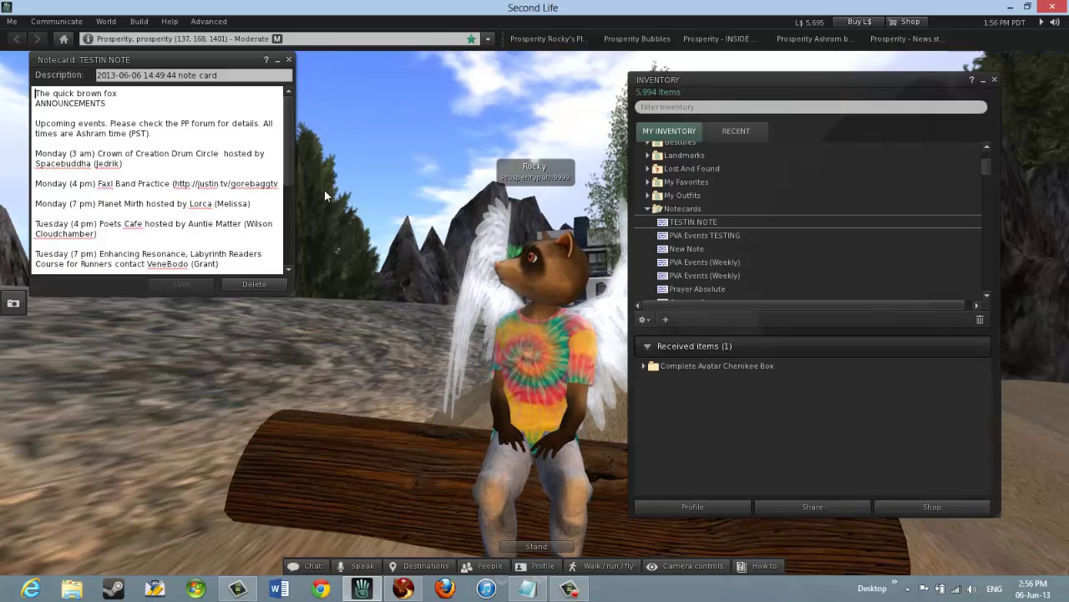
{"action": "left_click", "coordinate": [289, 60]}
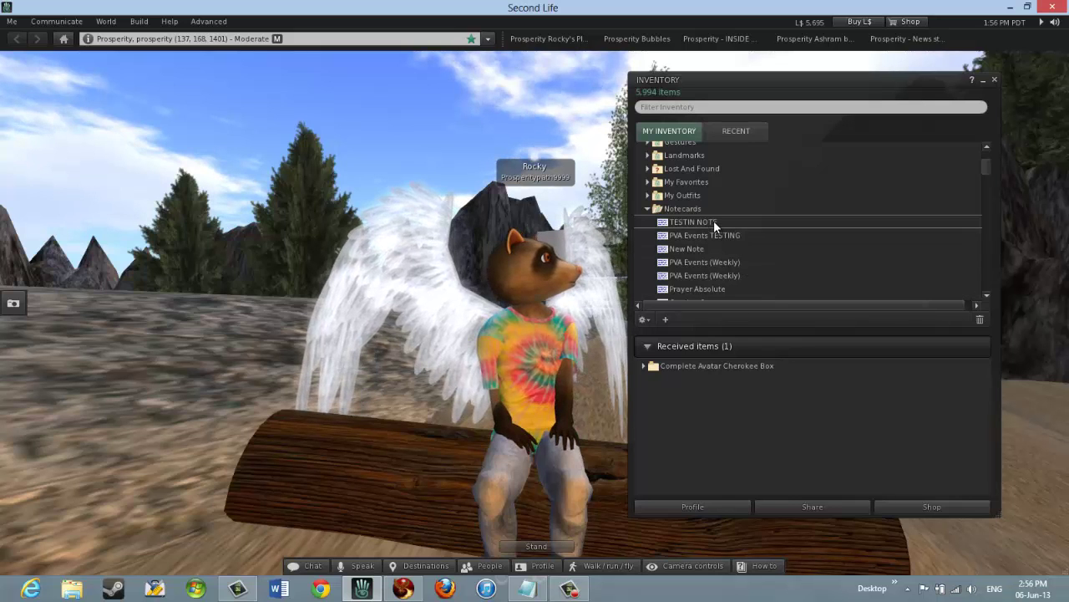
In the properties of TESTIN NOTE, allow anyone to copy it and share it with the group, then return to the inventory list
{"action": "left_click_drag", "start_coordinate": [727, 79], "coordinate": [128, 83]}
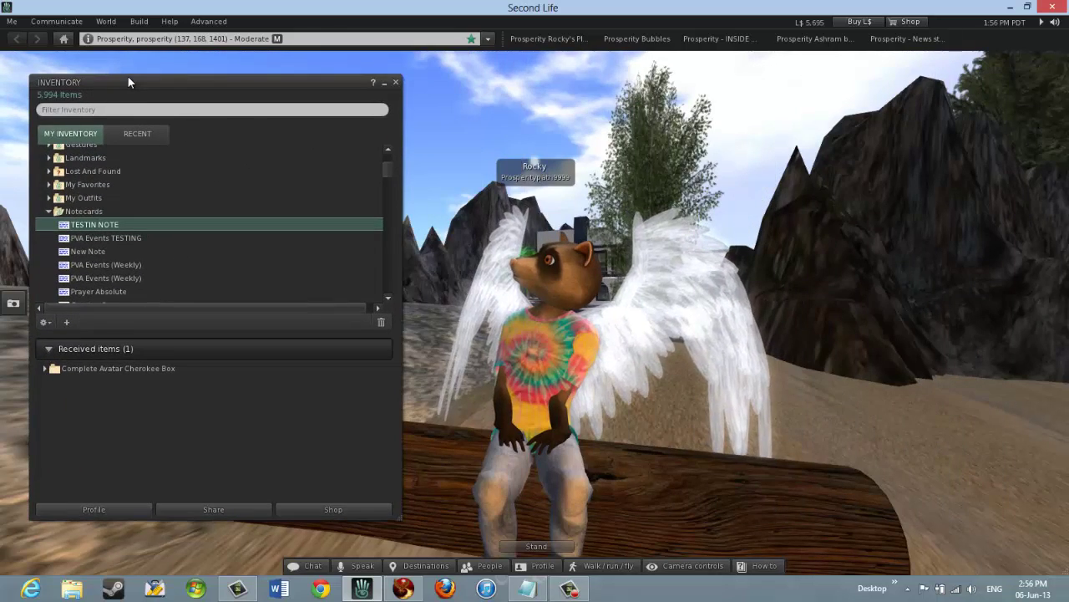
{"action": "right_click", "coordinate": [159, 225]}
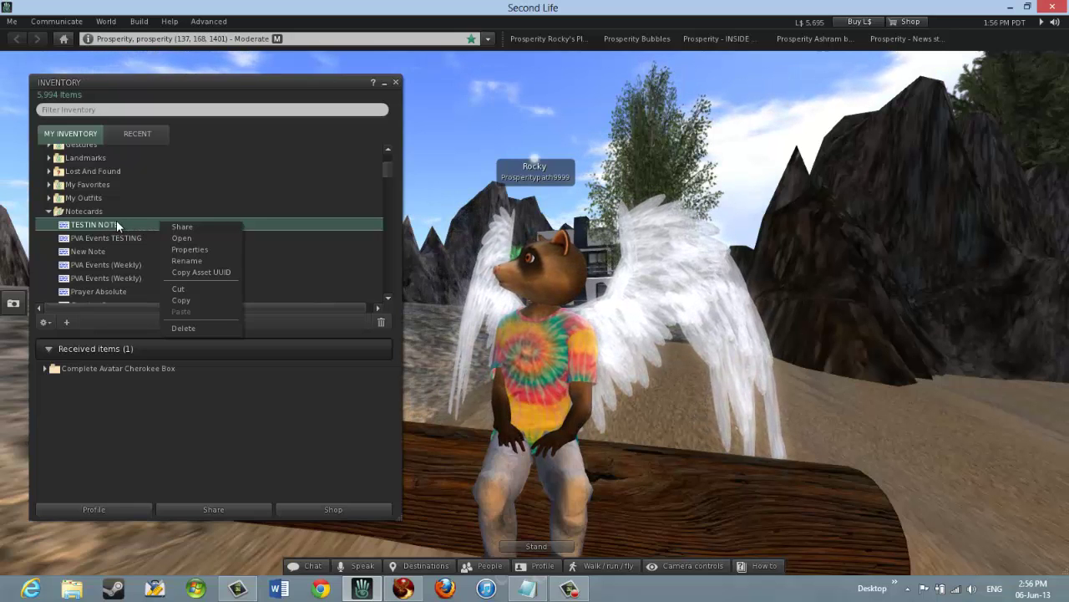
{"action": "left_click", "coordinate": [181, 249]}
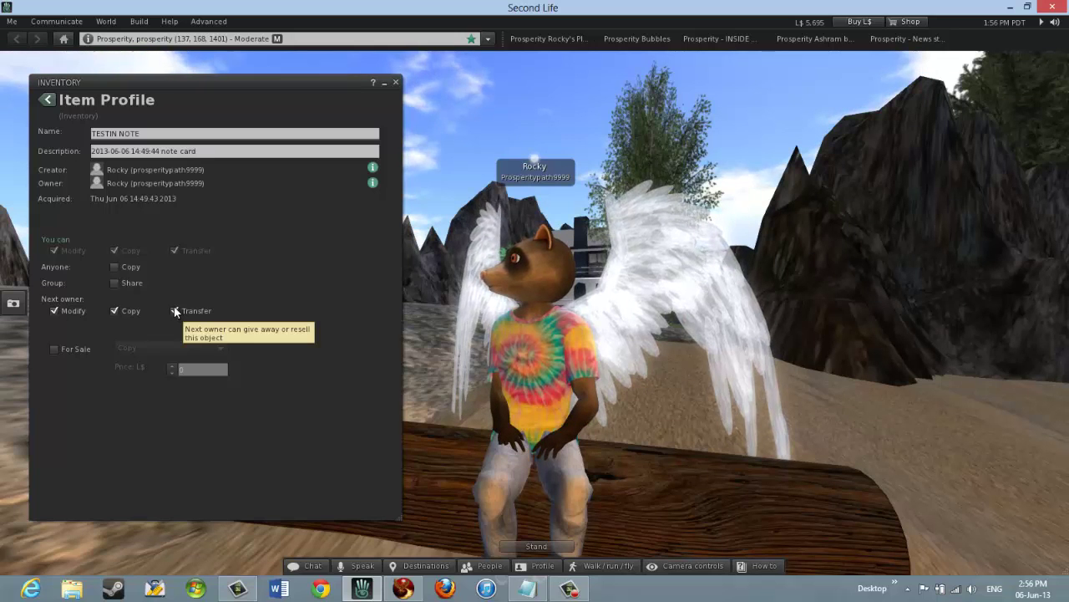
{"action": "left_click", "coordinate": [115, 283]}
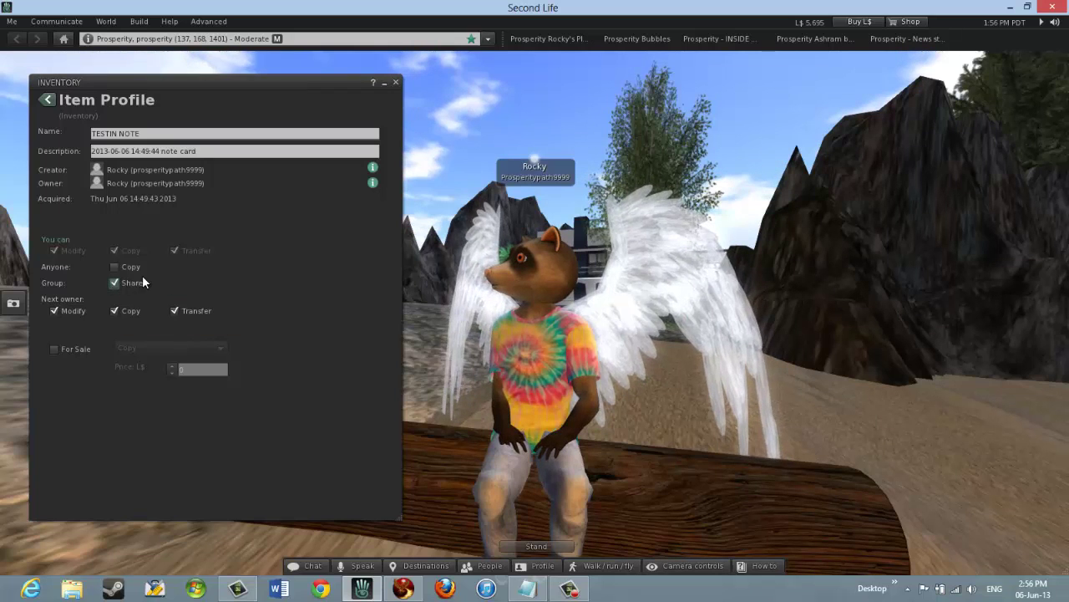
{"action": "left_click", "coordinate": [115, 267]}
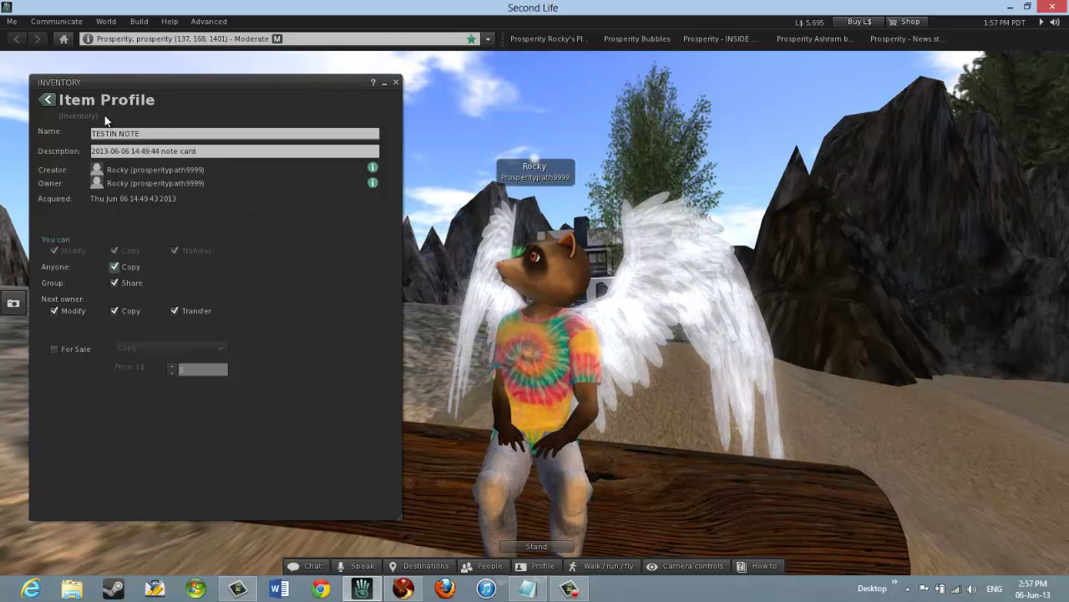
{"action": "left_click", "coordinate": [48, 101]}
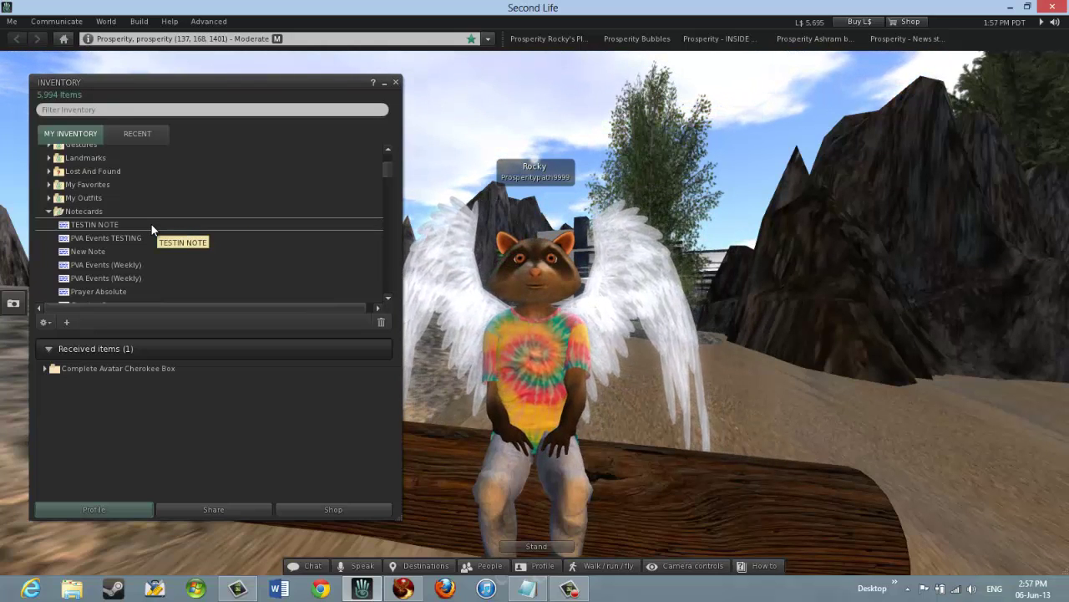
Start sharing the TESTIN NOTE notecard, look through the Search and Near Me recipient options, and settle on the Friends list
{"action": "right_click", "coordinate": [151, 224]}
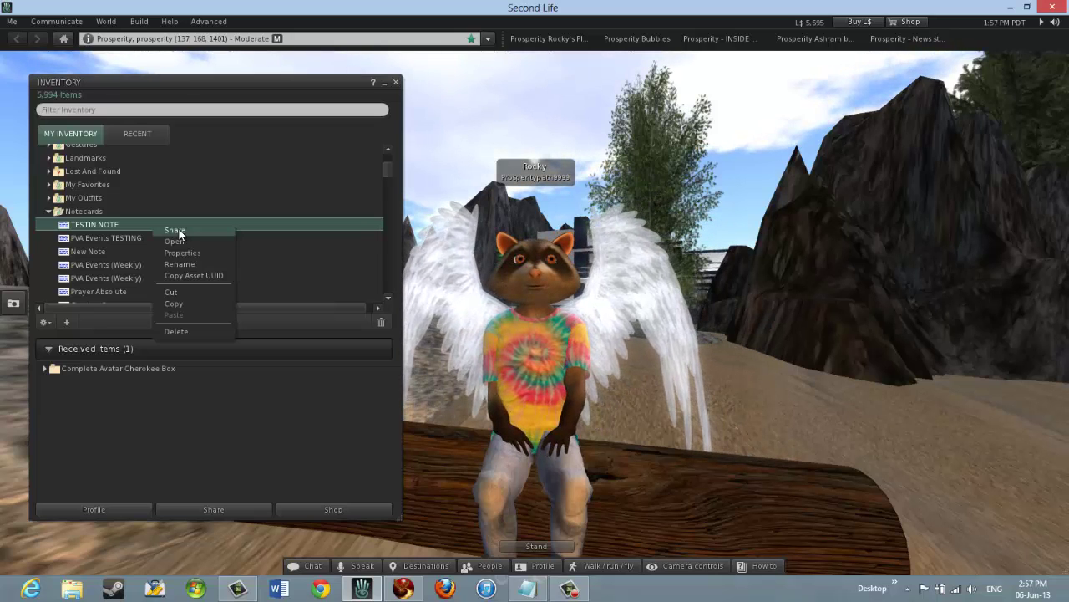
{"action": "left_click", "coordinate": [175, 229]}
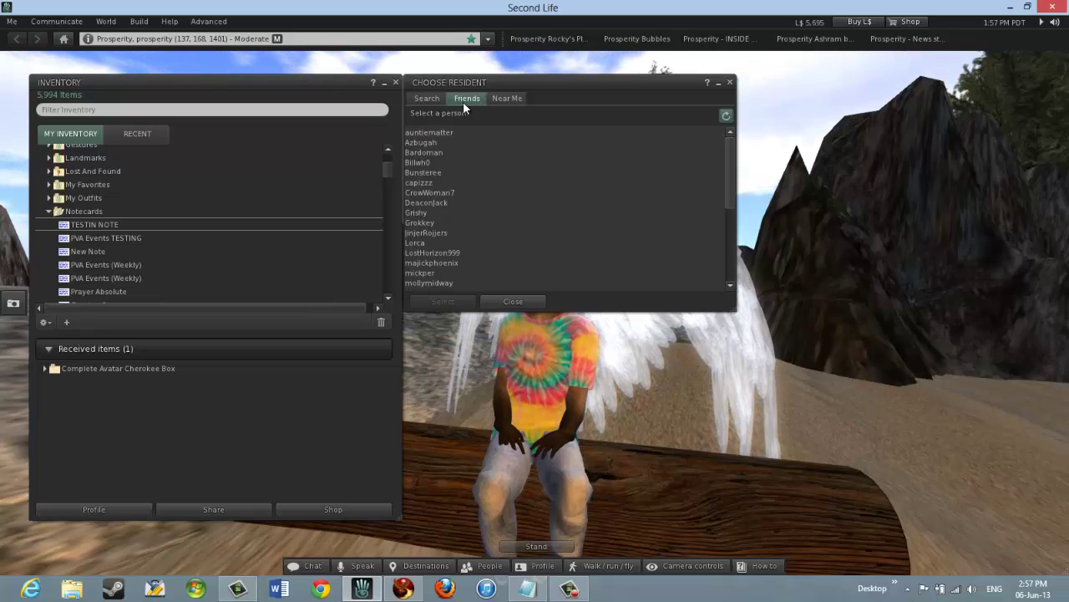
{"action": "left_click", "coordinate": [428, 97]}
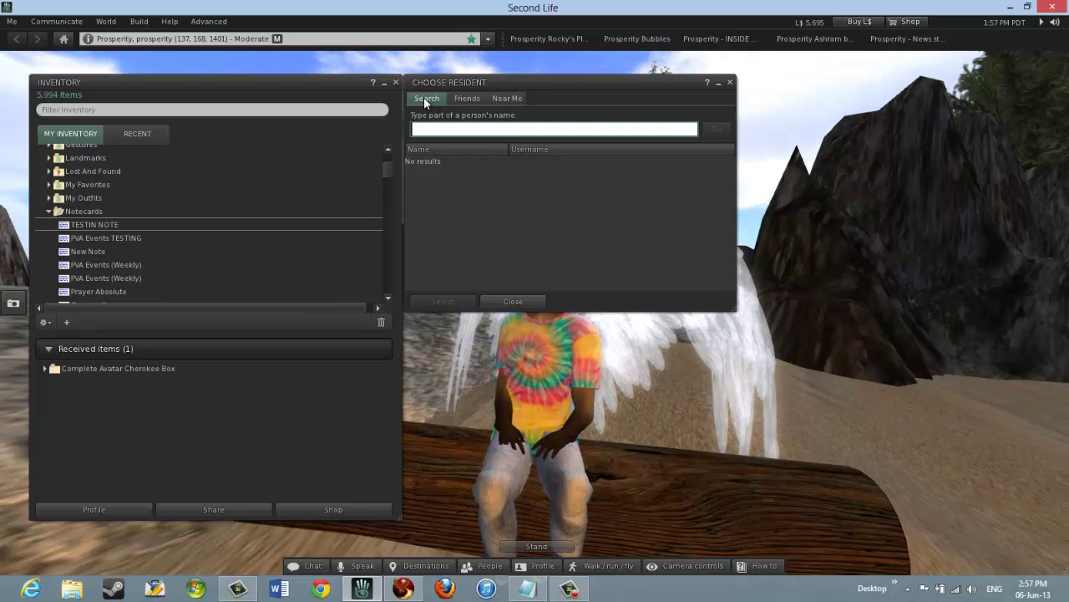
{"action": "left_click", "coordinate": [465, 97]}
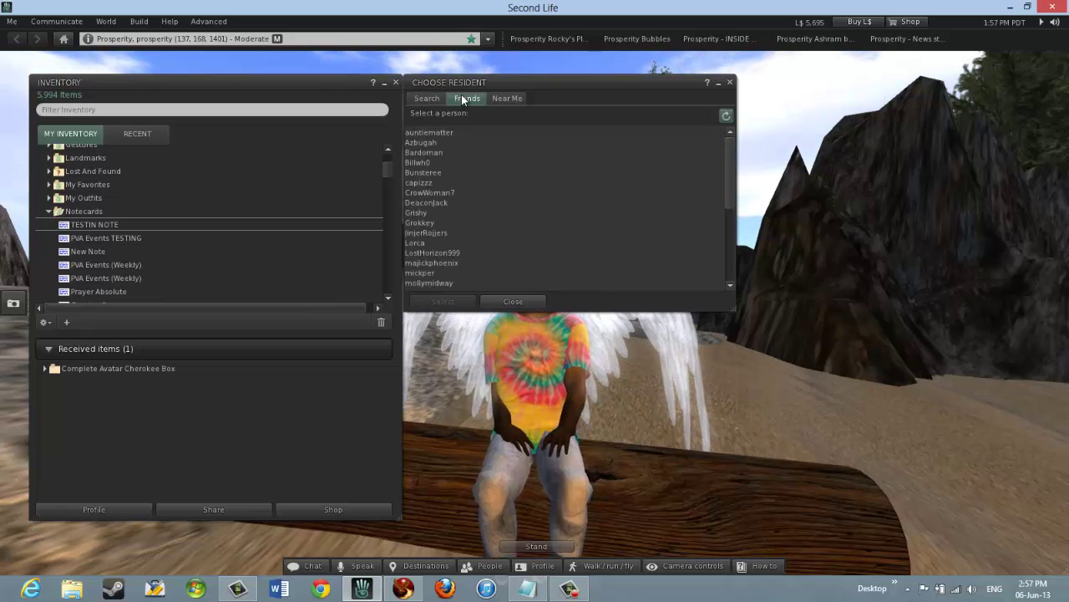
{"action": "left_click", "coordinate": [501, 98]}
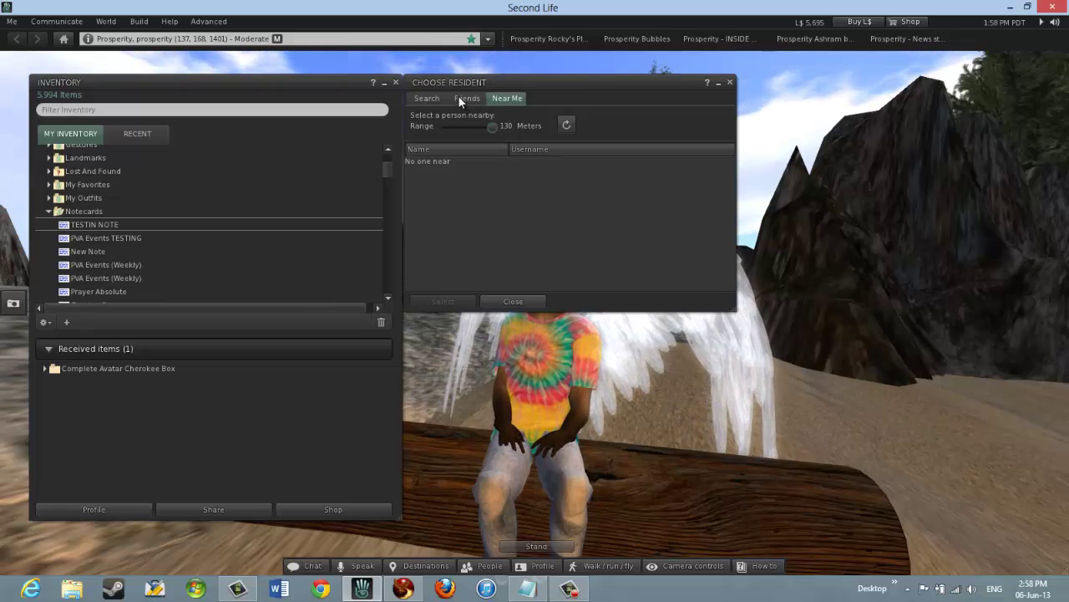
{"action": "left_click", "coordinate": [458, 98]}
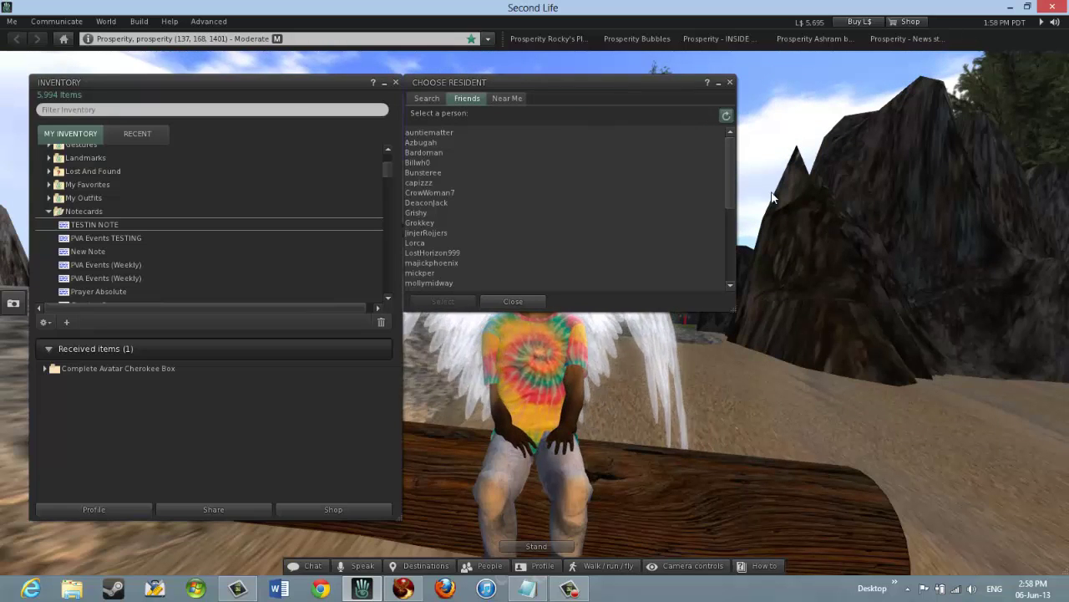
Try selecting four friends near the end of the list together as recipients, and reduce the selection to a single friend
{"action": "left_click_drag", "start_coordinate": [729, 170], "coordinate": [735, 244]}
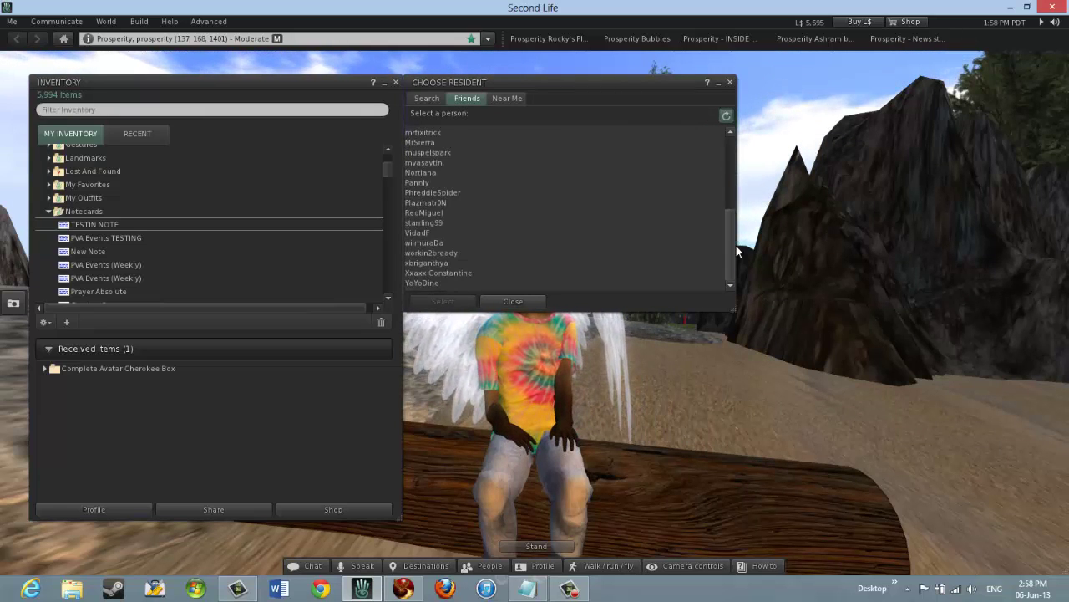
{"action": "left_click", "coordinate": [472, 272]}
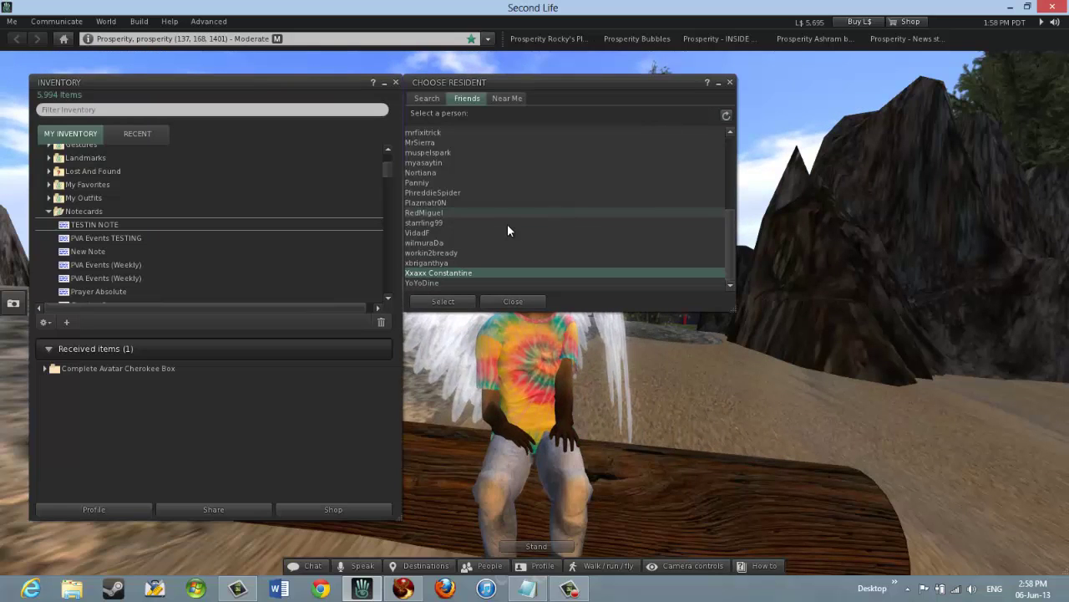
{"action": "left_click", "coordinate": [464, 223], "text": "ctrl"}
{"action": "left_click", "coordinate": [461, 211], "text": "ctrl"}
{"action": "left_click", "coordinate": [455, 202], "text": "ctrl"}
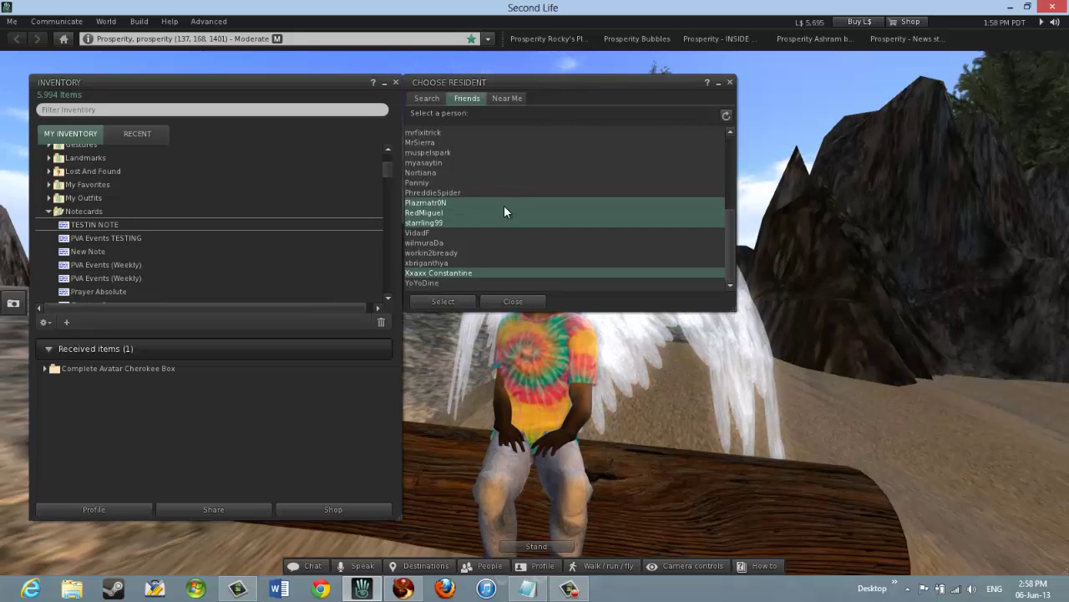
{"action": "left_click", "coordinate": [448, 205]}
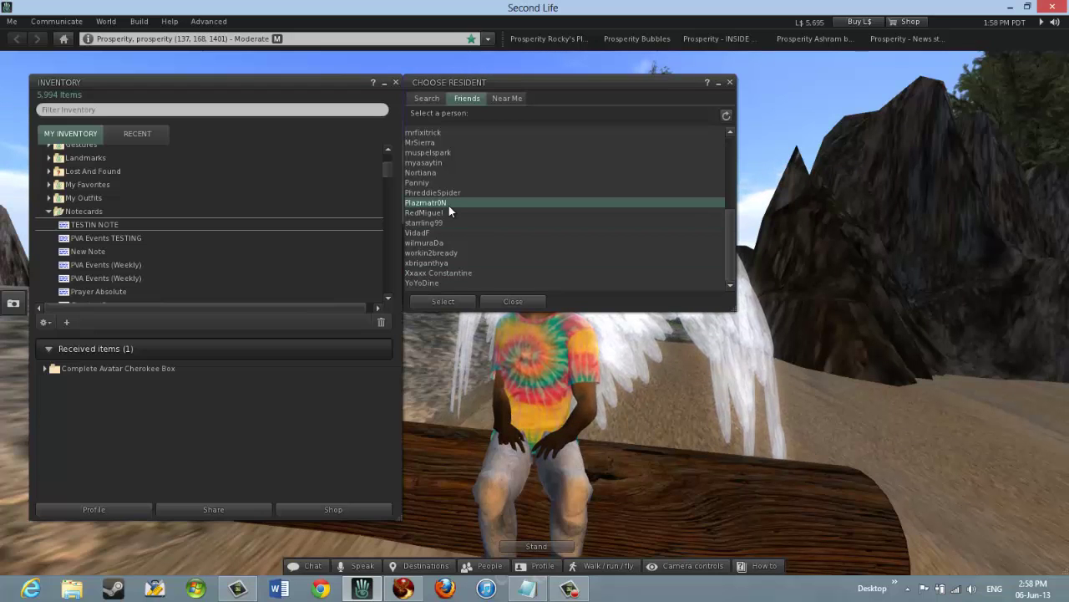
Share TESTIN NOTE with only the second-to-last friend in the list, confirm the offer and dismiss the resulting notifications
{"action": "left_click", "coordinate": [457, 274]}
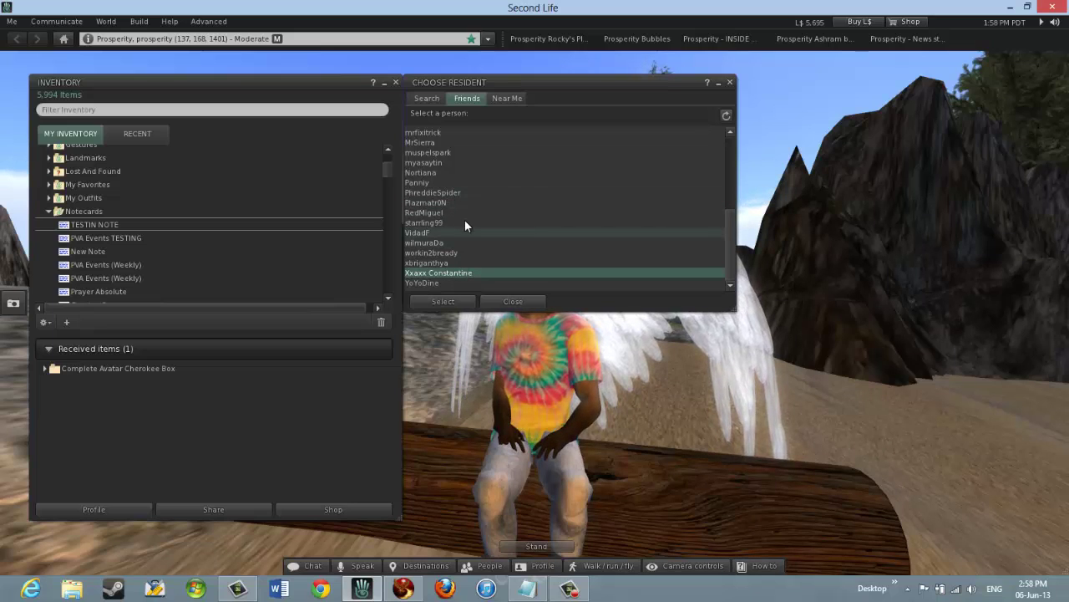
{"action": "left_click", "coordinate": [449, 300]}
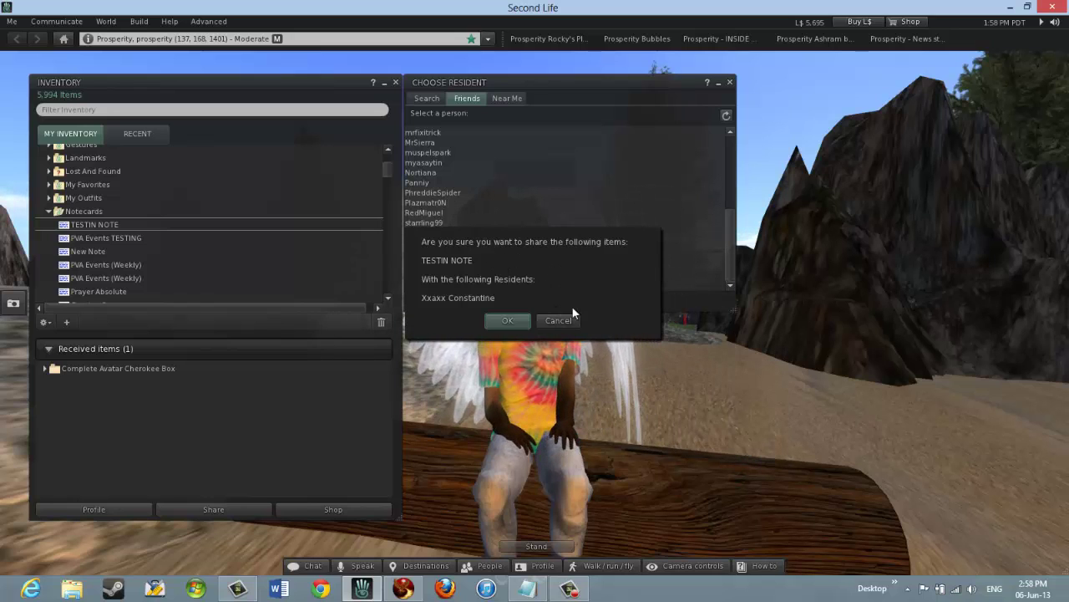
{"action": "left_click", "coordinate": [507, 320]}
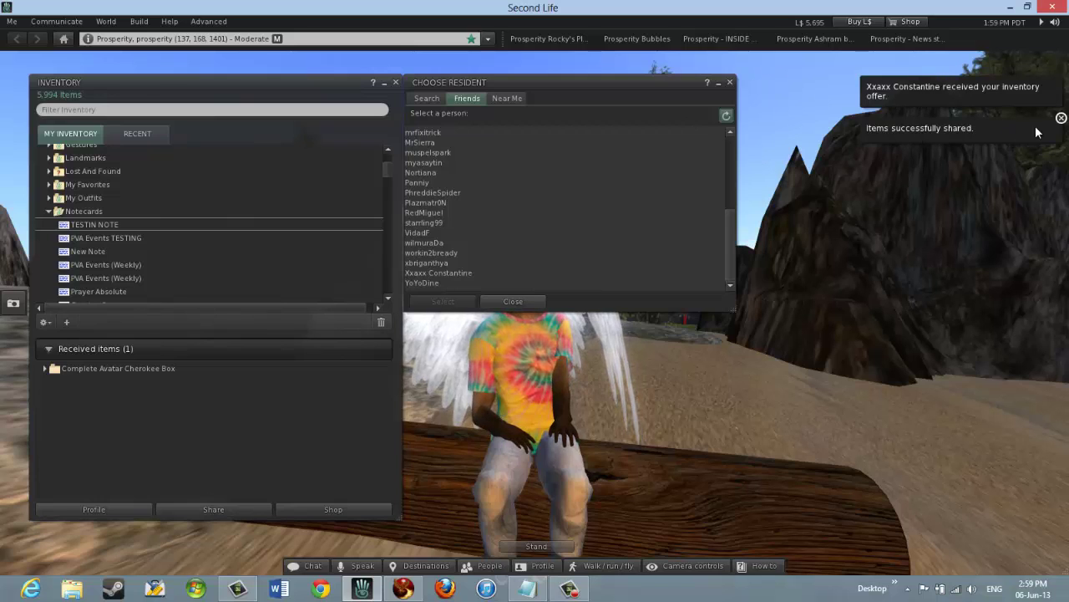
{"action": "left_click", "coordinate": [1060, 120]}
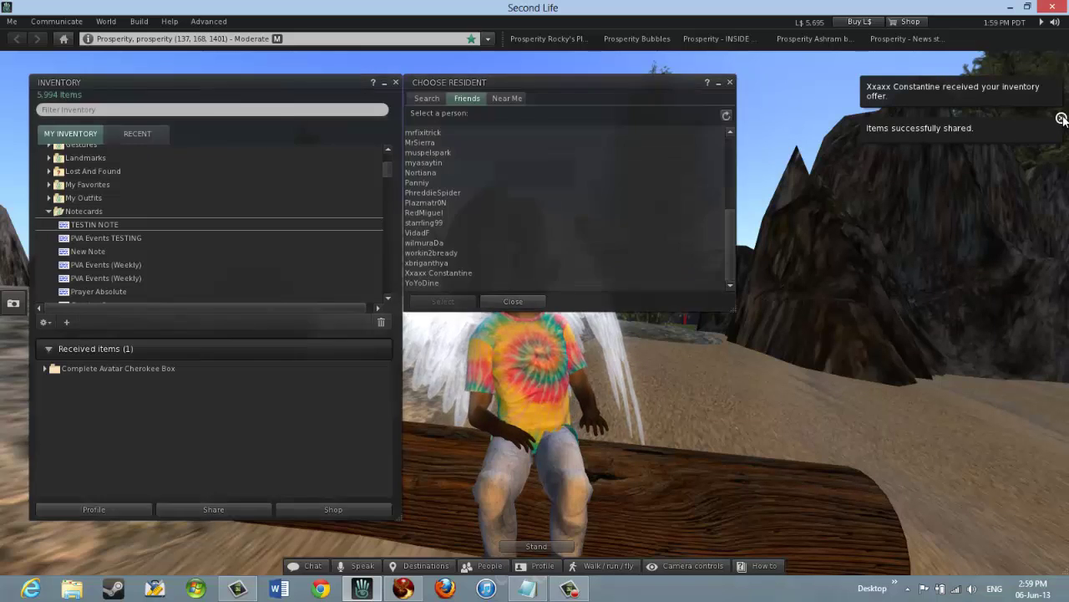
{"action": "left_click", "coordinate": [1060, 78]}
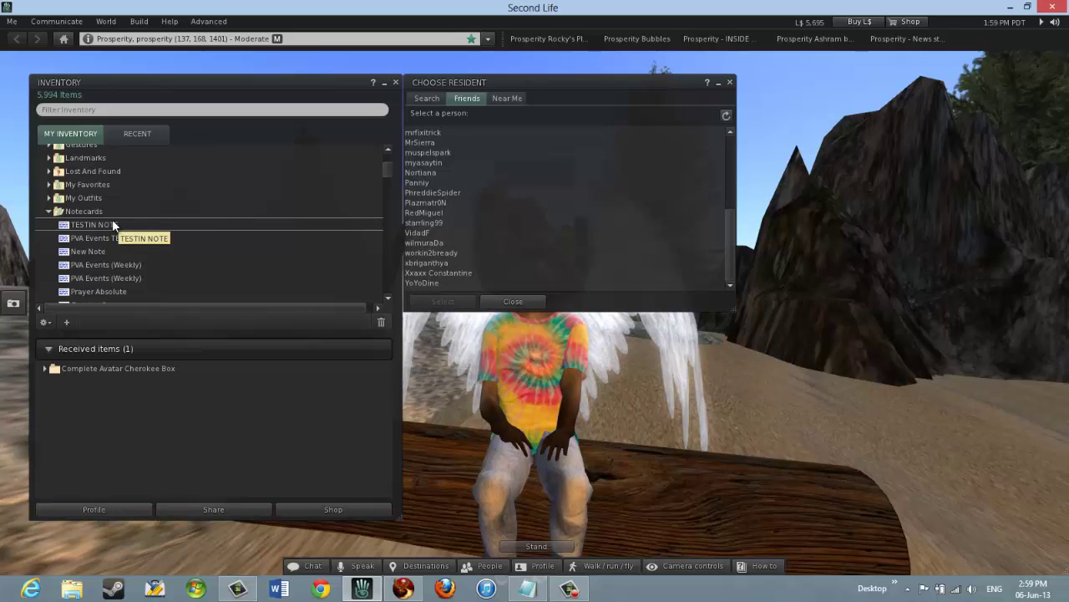
Close the resident chooser and the inventory window
{"action": "right_click", "coordinate": [277, 224]}
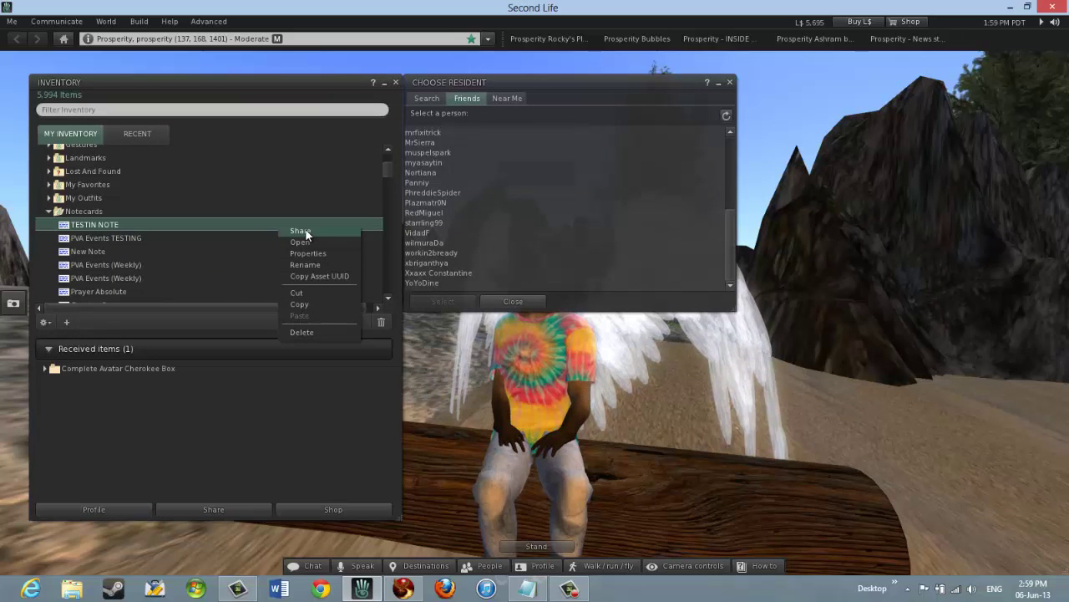
{"action": "left_click", "coordinate": [866, 87]}
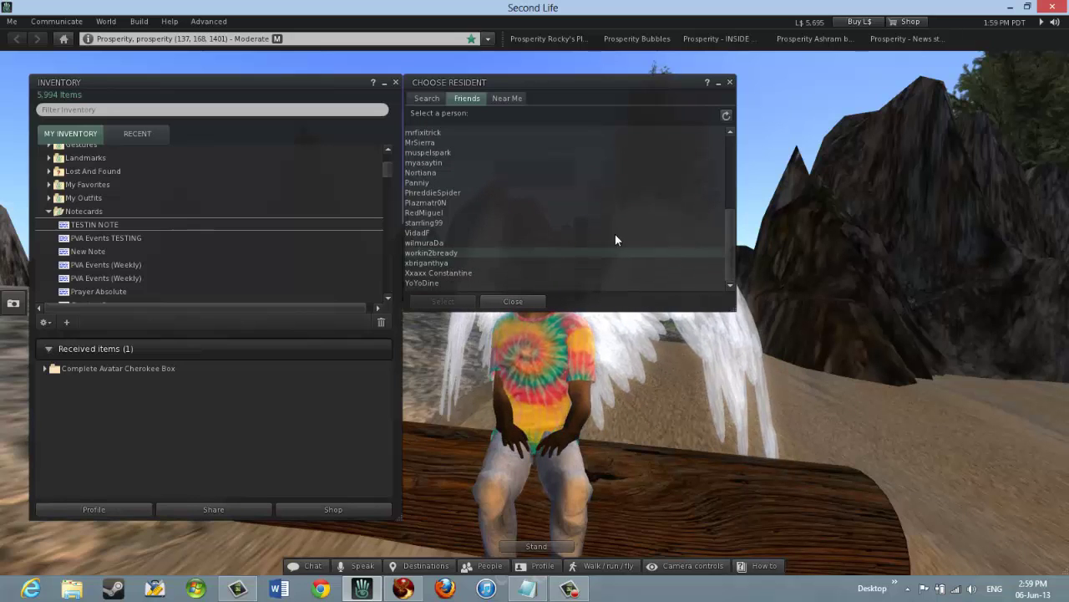
{"action": "left_click", "coordinate": [513, 302]}
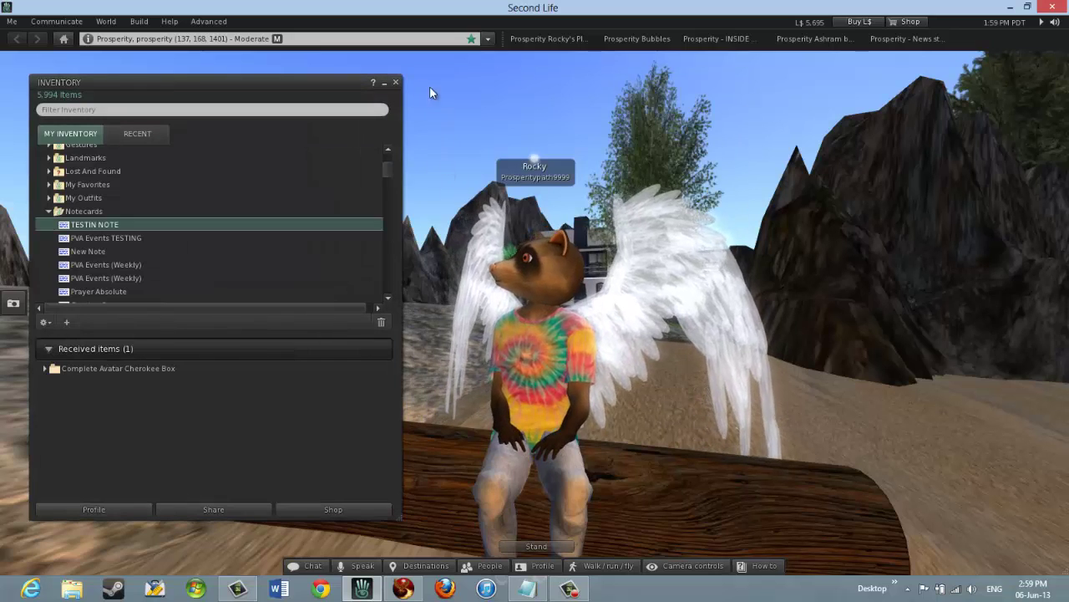
{"action": "left_click", "coordinate": [397, 83]}
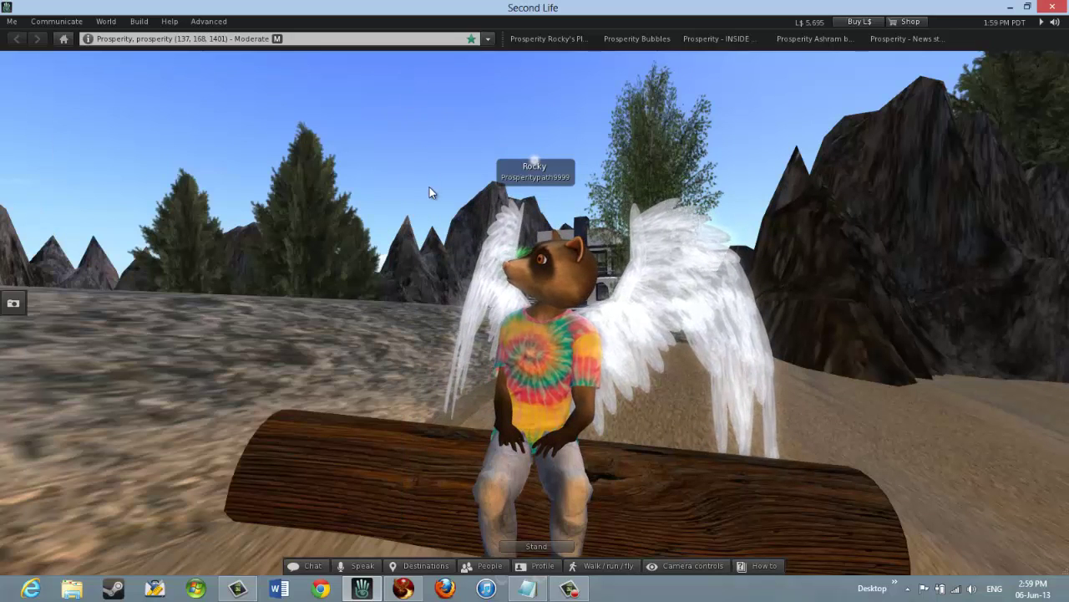